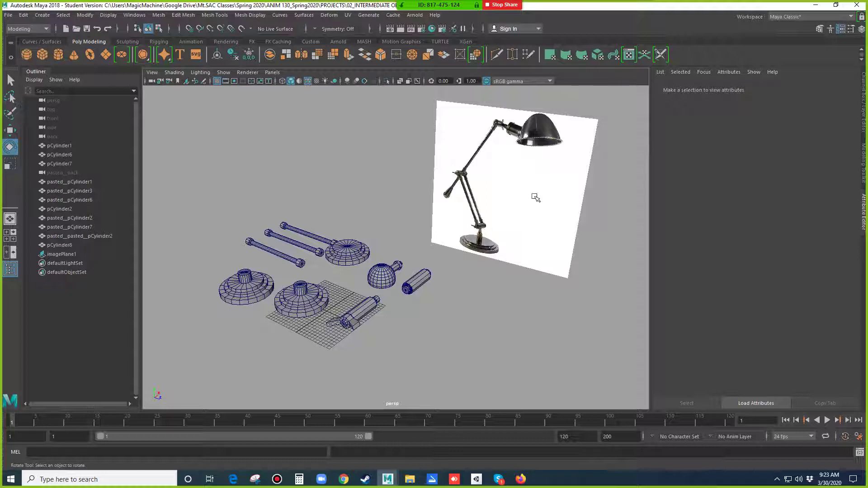
Step: Delete the extra stepped base beyond the grid's edge and the duplicate of the outermost rod
click(317, 309)
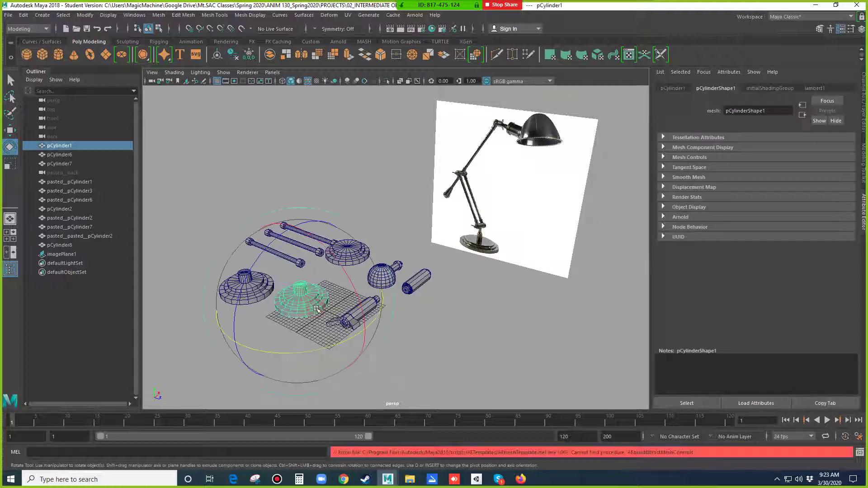
click(434, 353)
click(233, 289)
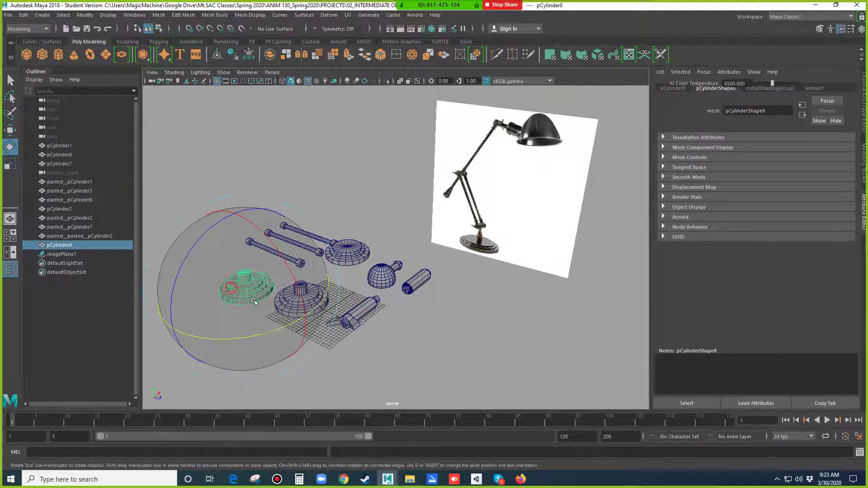
key(Delete)
click(283, 259)
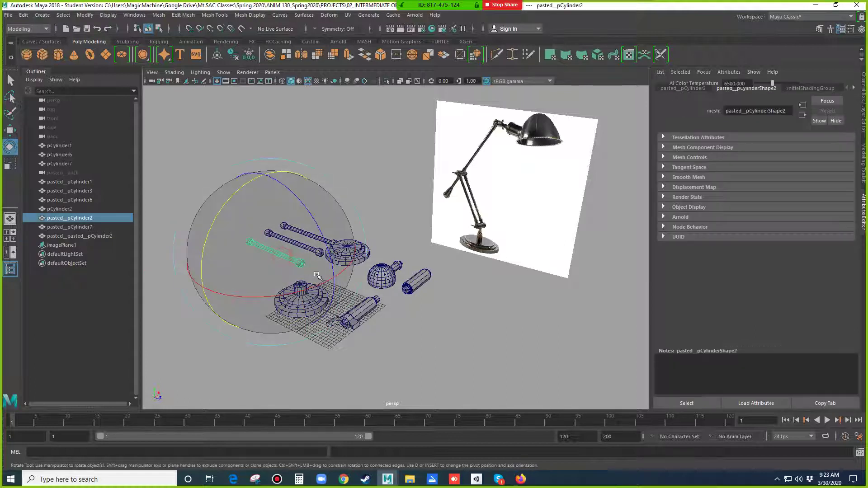
key(Delete)
click(396, 285)
click(441, 304)
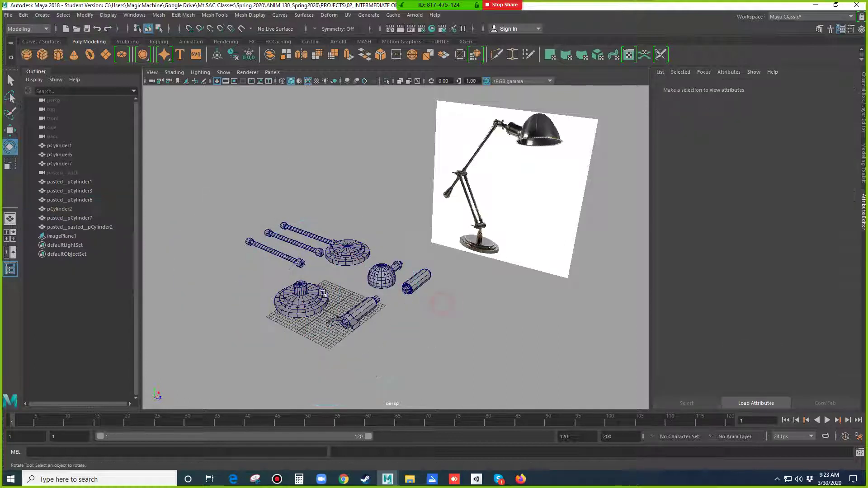
click(337, 318)
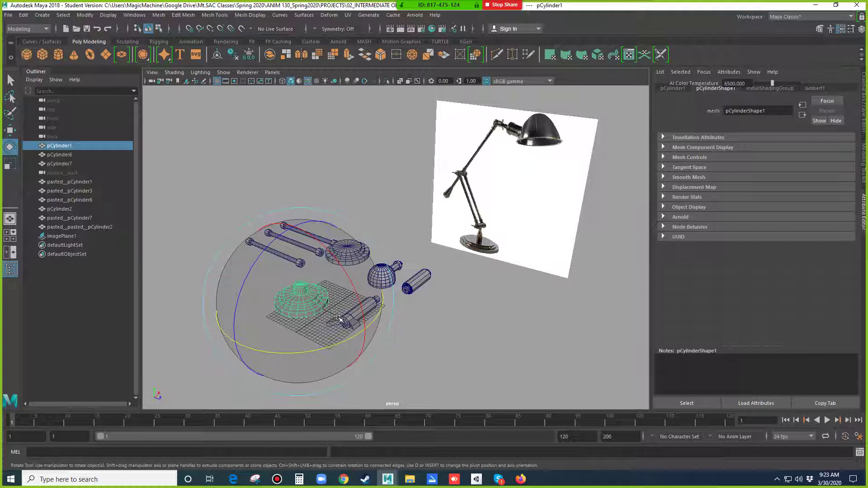
key(r)
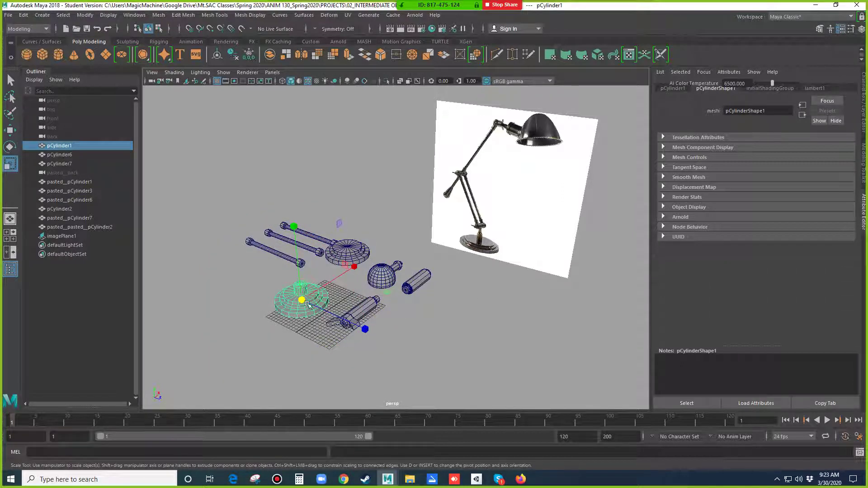
drag(302, 302, 300, 308)
alt+drag(302, 306, 327, 304)
scroll(327, 303, up, 4)
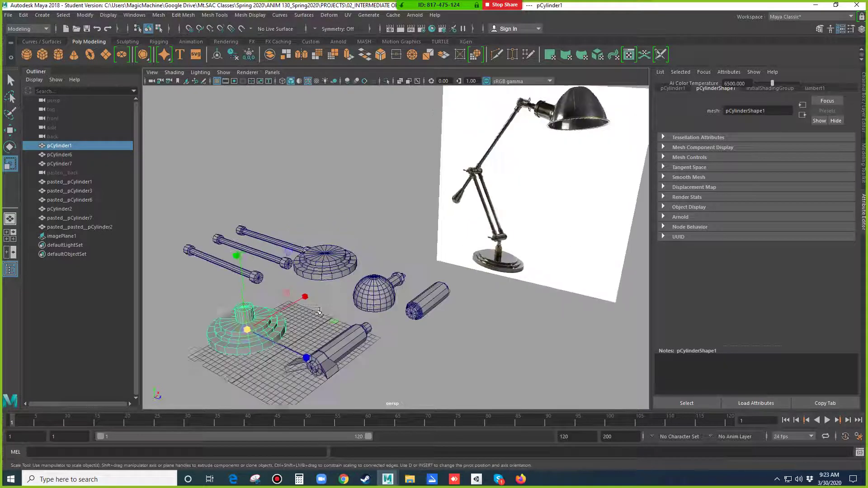
alt+middle_drag(327, 303, 402, 263)
alt+drag(401, 263, 399, 250)
key(e)
key(w)
alt+drag(323, 203, 384, 262)
alt+middle_drag(358, 276, 374, 268)
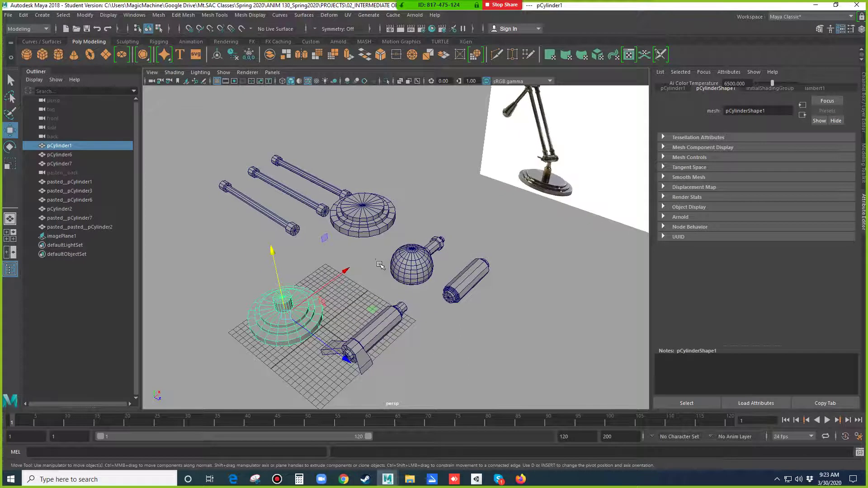
alt+drag(375, 268, 382, 261)
Step: Delete the spare flat base disc lying next to the three rods
click(370, 288)
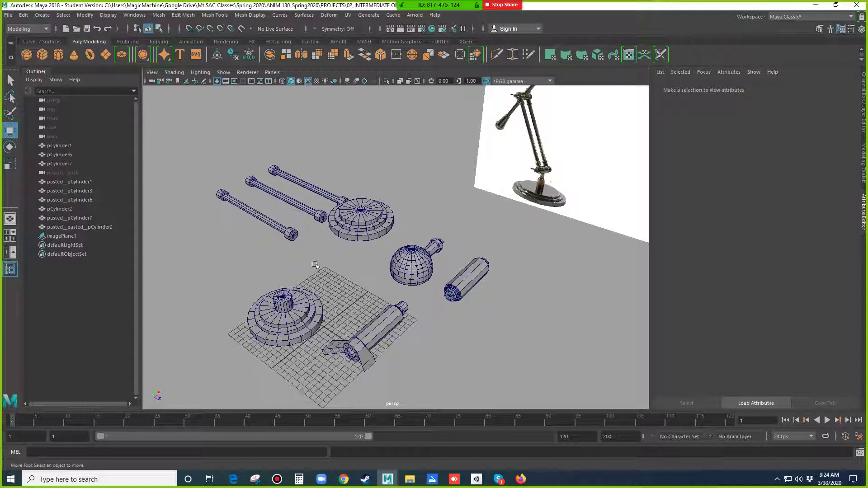
alt+drag(318, 263, 375, 245)
click(375, 245)
key(Delete)
Step: Check the lamp parts one by one to examine where the pivot of each piece sits
click(452, 301)
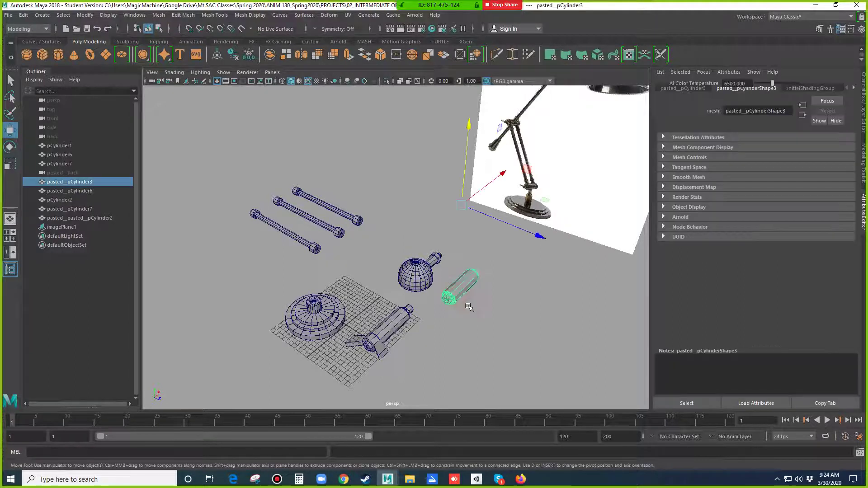
alt+drag(459, 303, 381, 290)
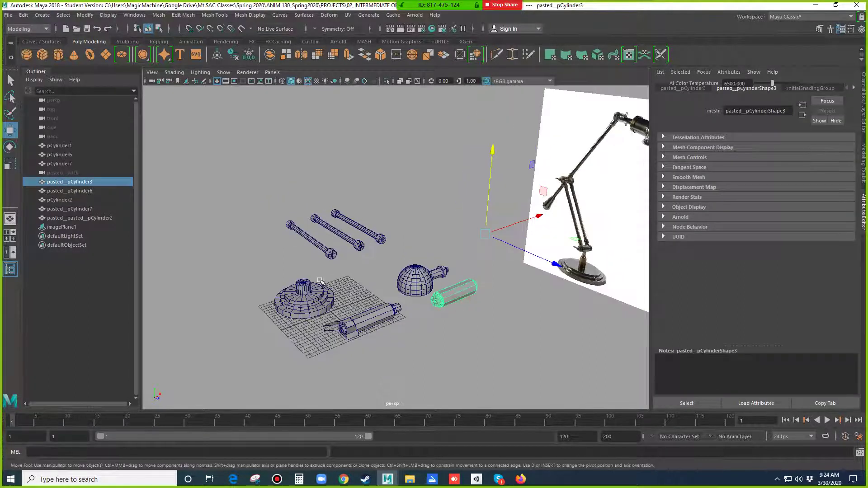
alt+drag(446, 307, 465, 316)
click(465, 316)
click(465, 296)
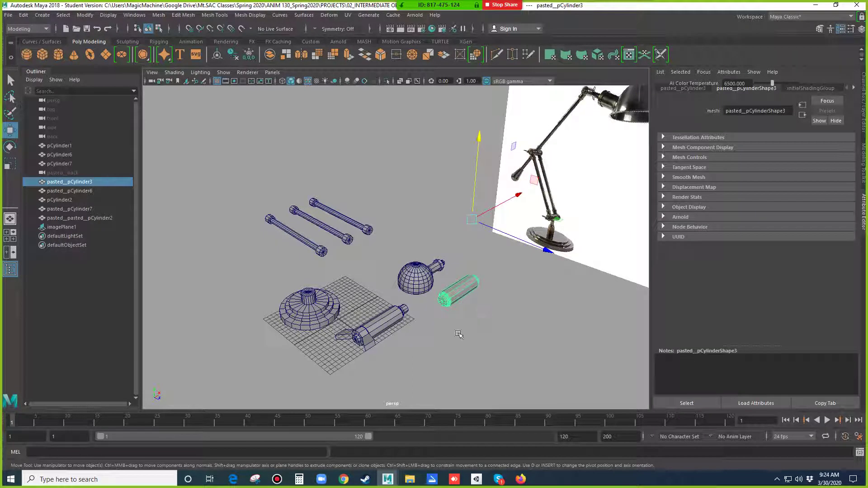
click(458, 333)
click(462, 294)
click(416, 270)
click(305, 310)
click(382, 316)
click(324, 249)
click(346, 238)
click(369, 231)
click(433, 288)
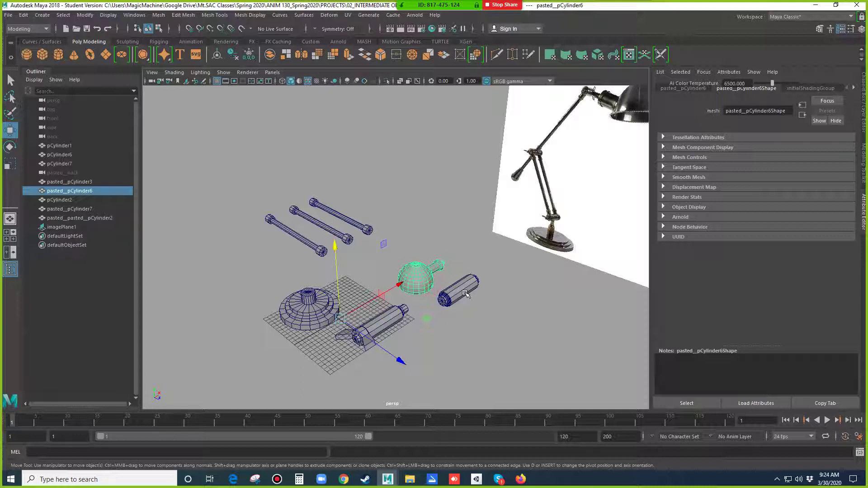
click(464, 316)
click(462, 296)
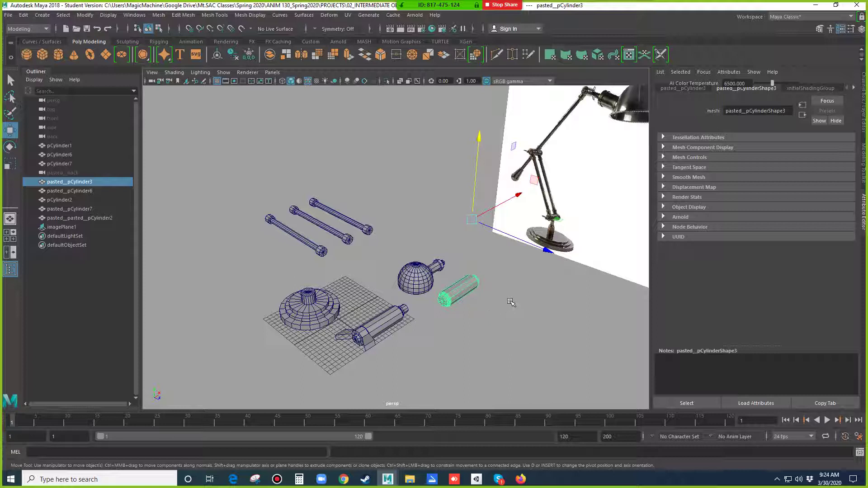
Step: Try moving the separate capped cylinder's pivot onto the cylinder by hand
key(d)
drag(473, 219, 461, 284)
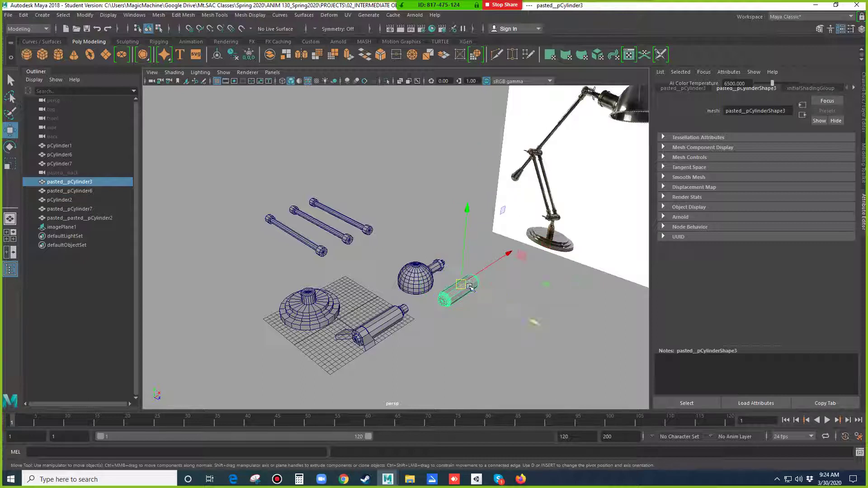
click(495, 293)
click(465, 293)
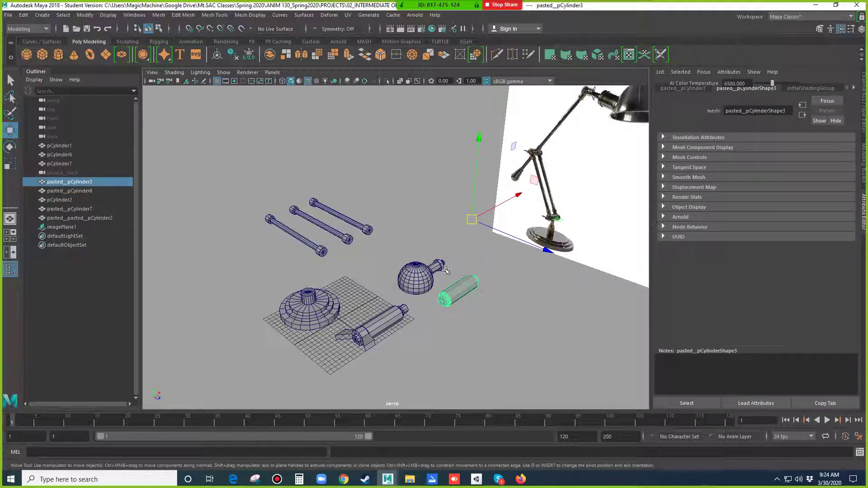
Step: Center the pivots of the capped cylinder, the dome shade, the base, the forked joint and the three rods
click(85, 14)
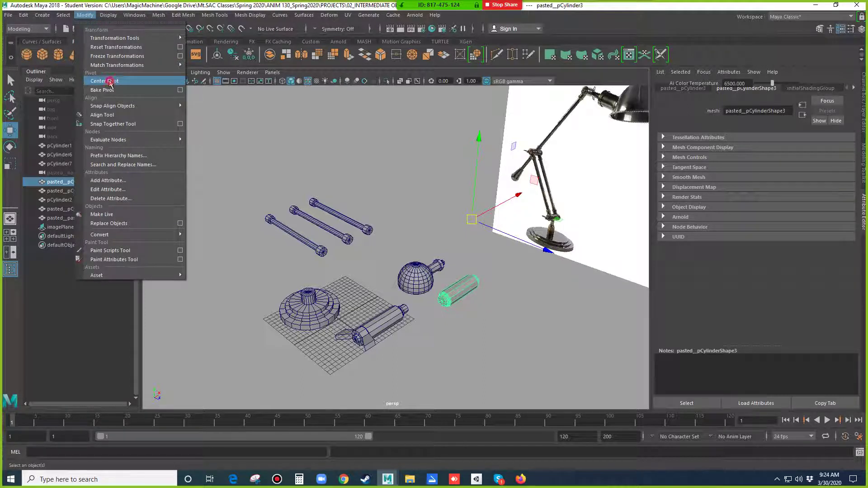
click(110, 82)
click(429, 276)
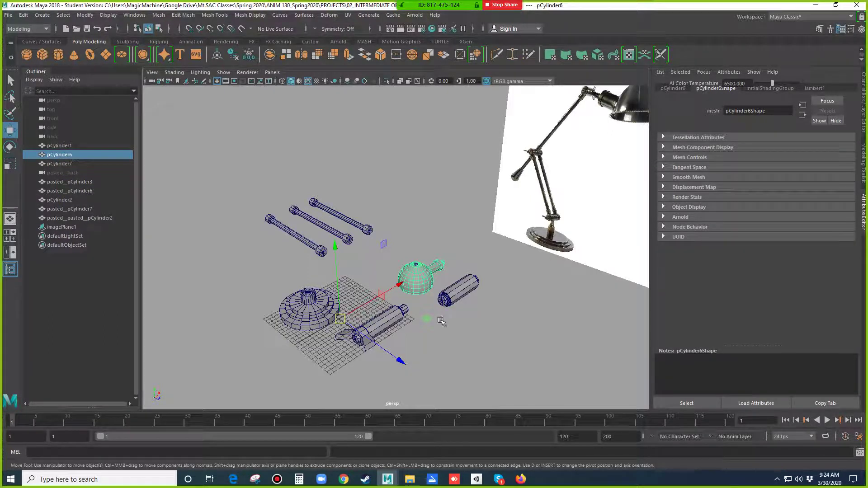
key(g)
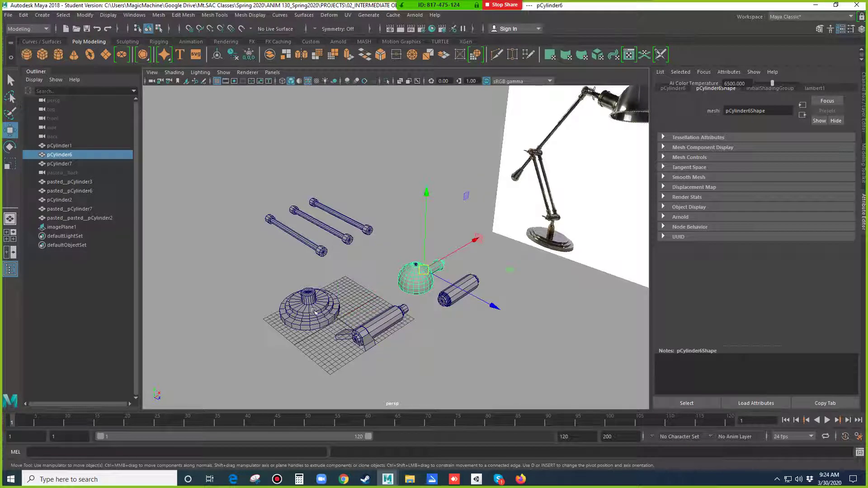
click(313, 310)
key(g)
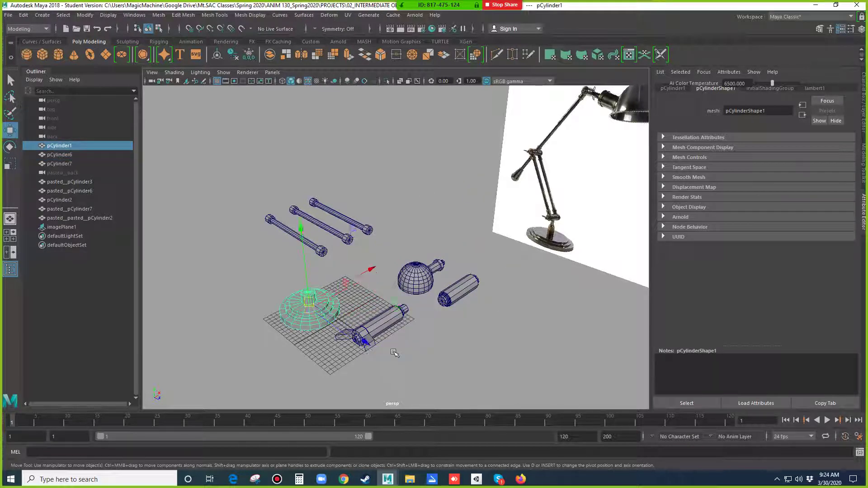
click(389, 326)
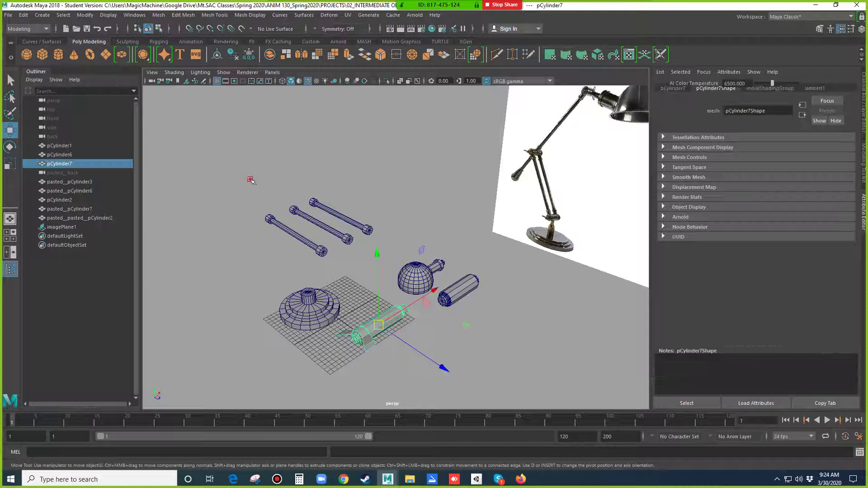
drag(248, 177, 348, 236)
click(347, 234)
click(386, 177)
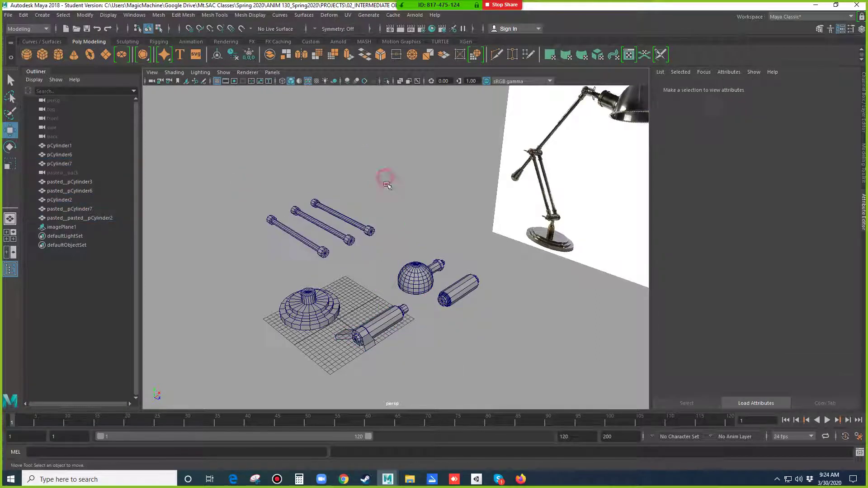
Step: Try placing the capped cylinder on top of the base in the perspective view, and undo the move
click(314, 317)
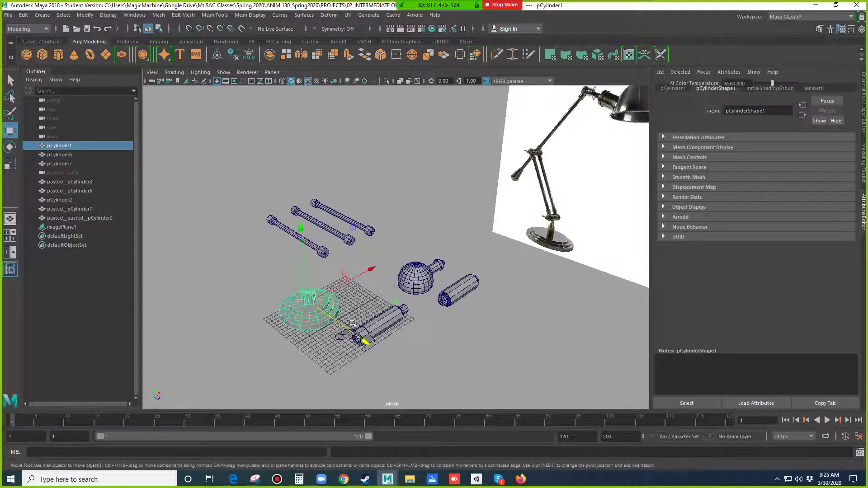
click(455, 300)
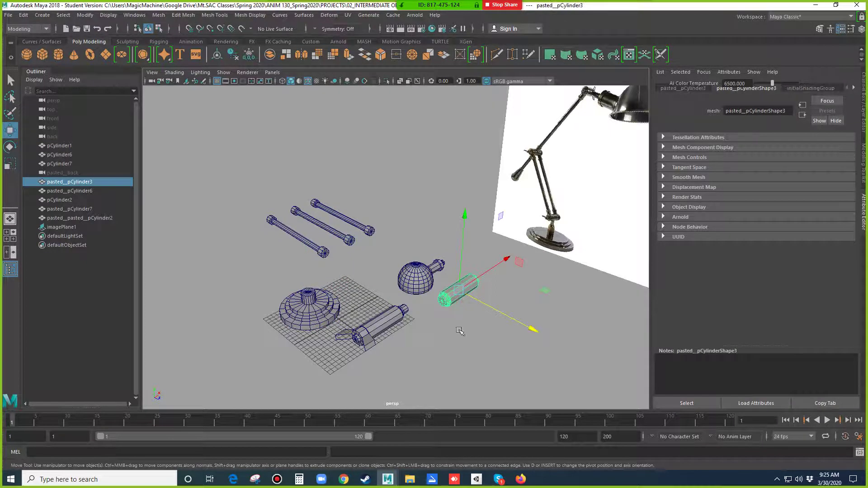
alt+drag(460, 343, 303, 253)
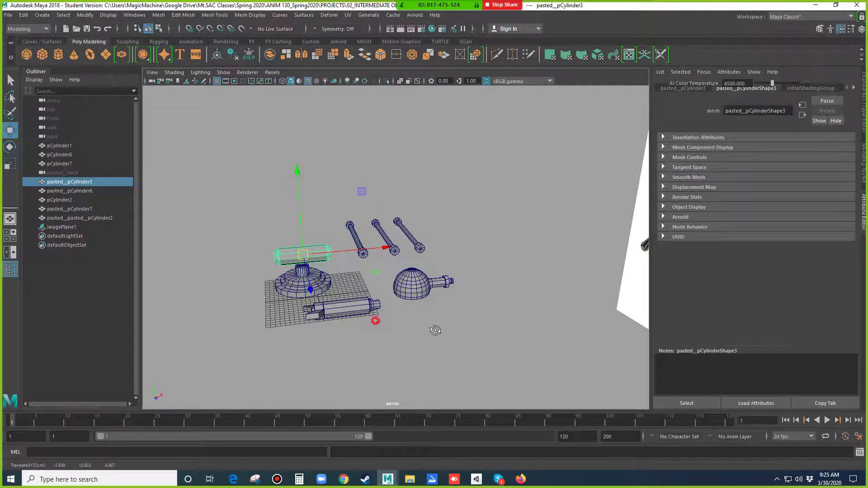
alt+drag(436, 331, 414, 321)
key(ctrl+z)
alt+drag(473, 324, 468, 331)
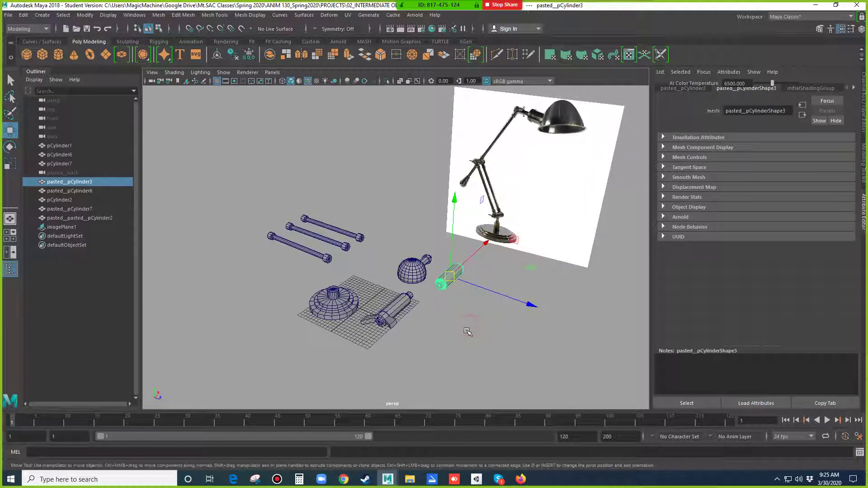
Step: Switch to the four-view layout and frame the lamp reference image in the side view
click(13, 240)
scroll(323, 222, down, 5)
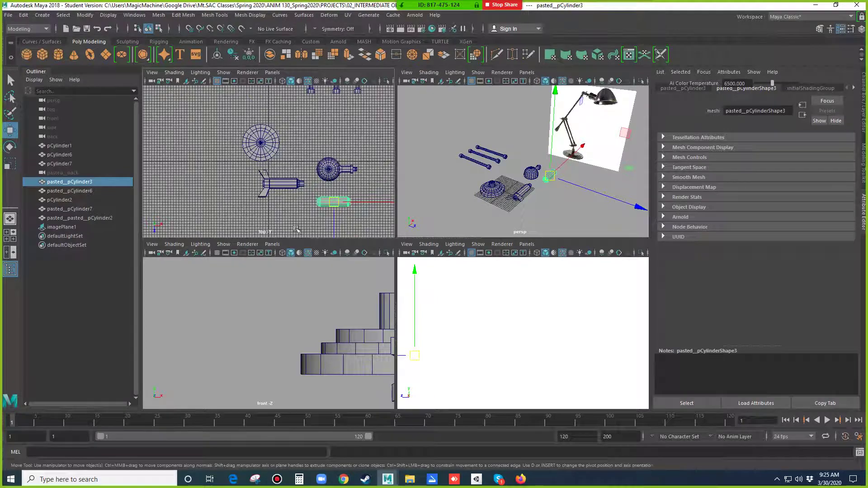
alt+drag(512, 215, 479, 221)
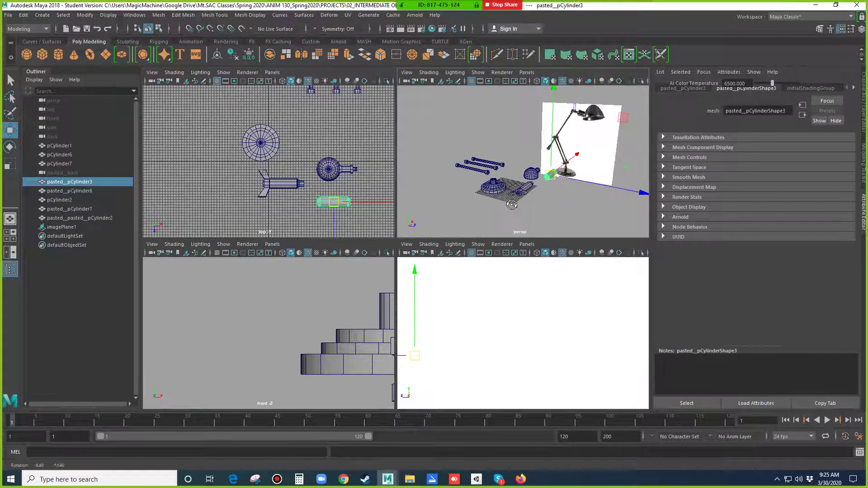
scroll(485, 319, down, 8)
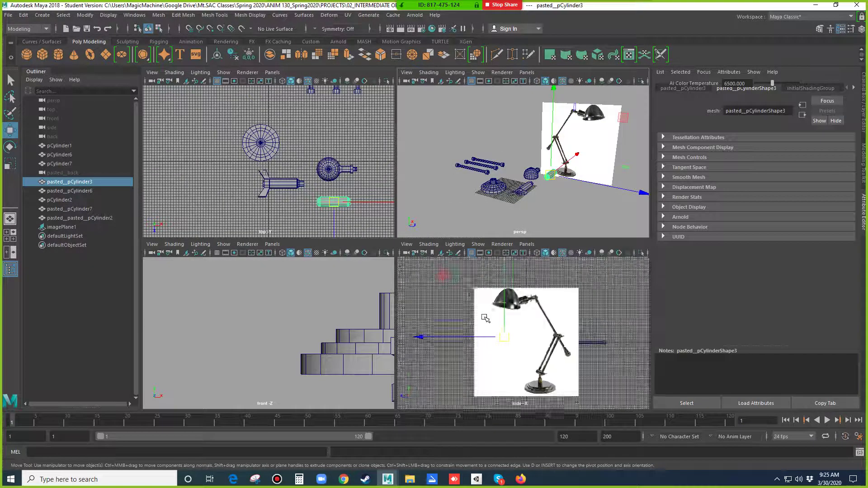
Step: Hide the reference image in the side view by displaying only polygons there
click(547, 305)
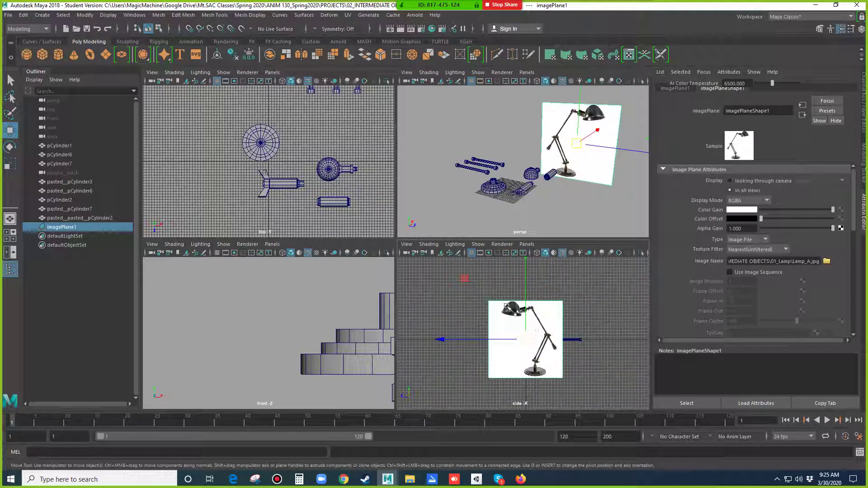
click(478, 244)
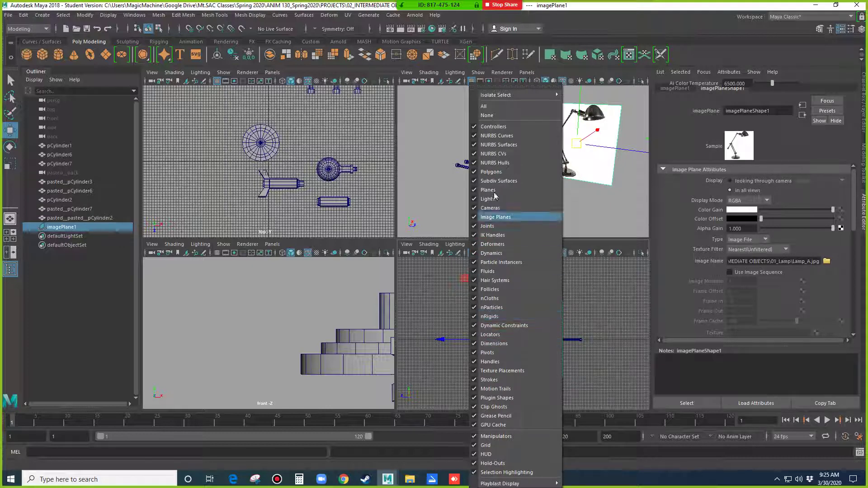
click(487, 116)
click(477, 244)
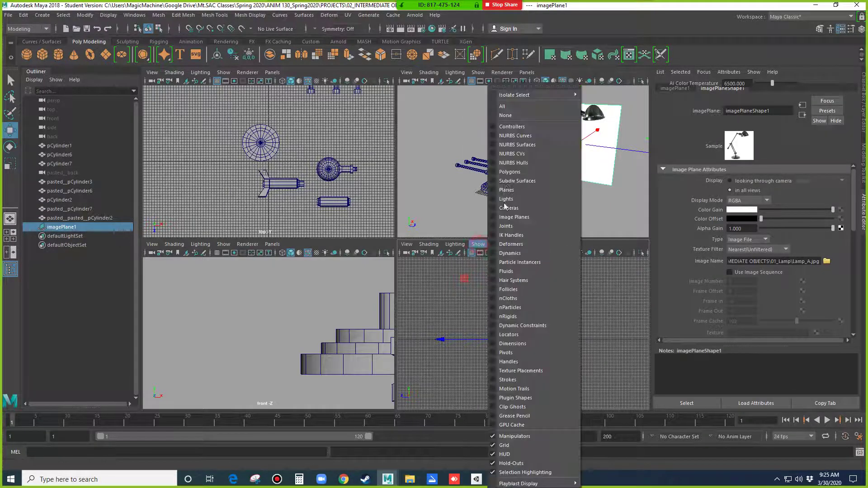
click(510, 172)
Step: Move the capped cylinder over the base's center in the top view and raise it just above the base's stem in the front view
scroll(535, 330, up, 6)
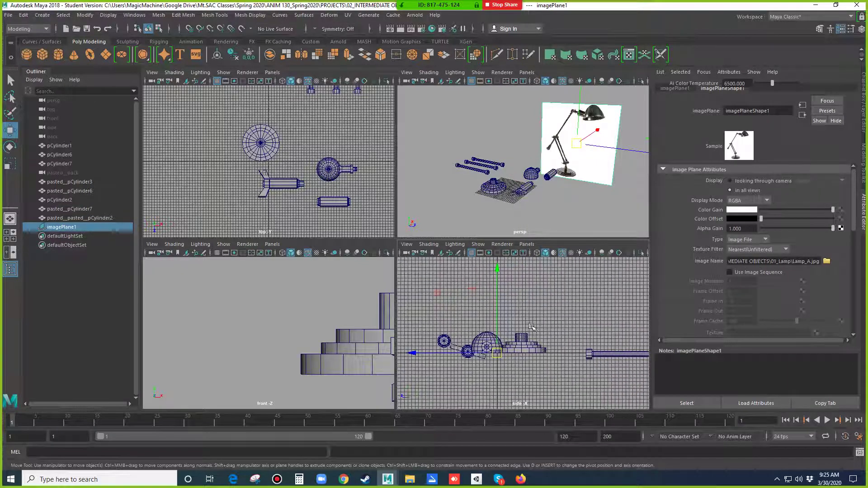
scroll(321, 324, down, 5)
scroll(285, 198, down, 1)
scroll(285, 198, down, 2)
scroll(476, 206, up, 1)
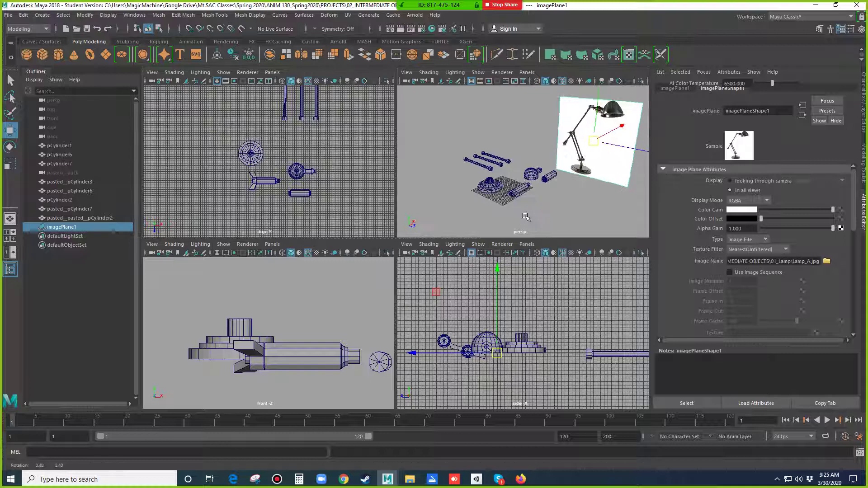
click(549, 179)
drag(299, 193, 246, 152)
scroll(253, 162, up, 1)
drag(235, 296, 246, 270)
drag(270, 305, 278, 306)
scroll(537, 199, up, 5)
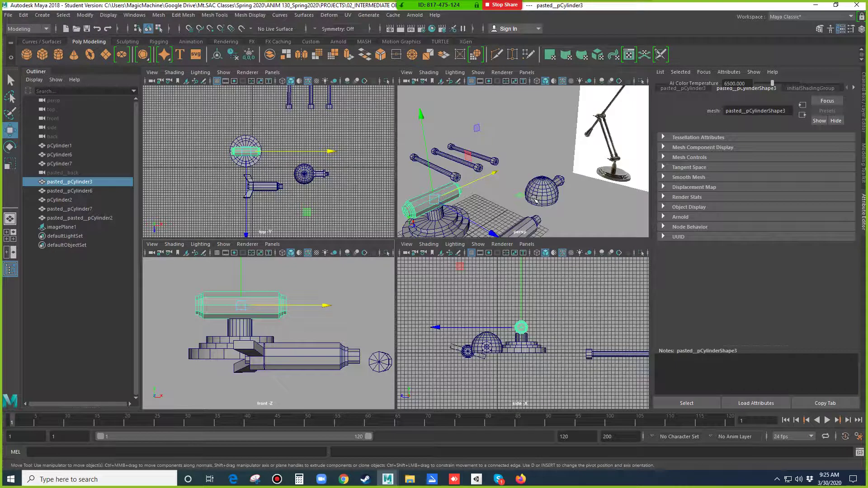
Step: Scale down the capped cylinder above the base and lower it onto the top of the base's stem
key(r)
drag(429, 192, 400, 195)
alt+drag(458, 206, 460, 197)
key(w)
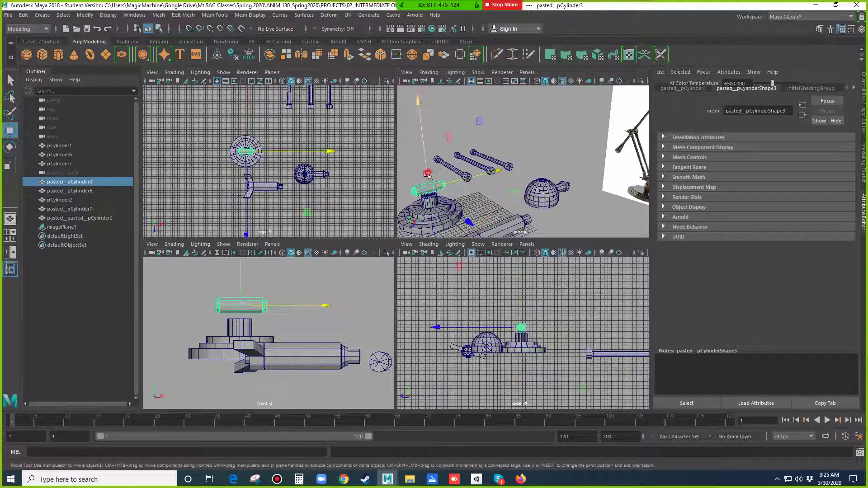
drag(426, 172, 428, 176)
Step: Move the winged cylinder over the base's center and raise it above the stem, and drop the capped cylinder out of the way below the base
scroll(467, 198, down, 4)
alt+drag(466, 198, 522, 204)
click(524, 203)
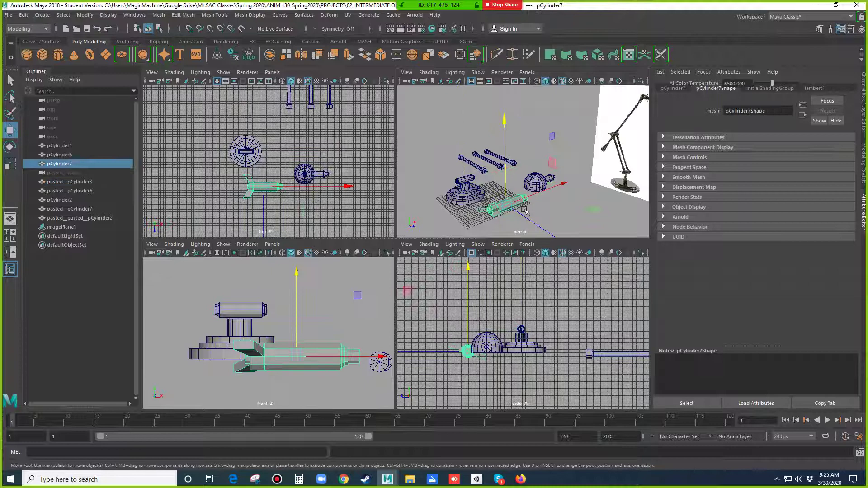
key(ctrl+z)
key(ctrl+z)
key(ctrl+z)
key(ctrl+z)
click(511, 199)
alt+drag(511, 199, 555, 165)
alt+middle_drag(556, 165, 556, 165)
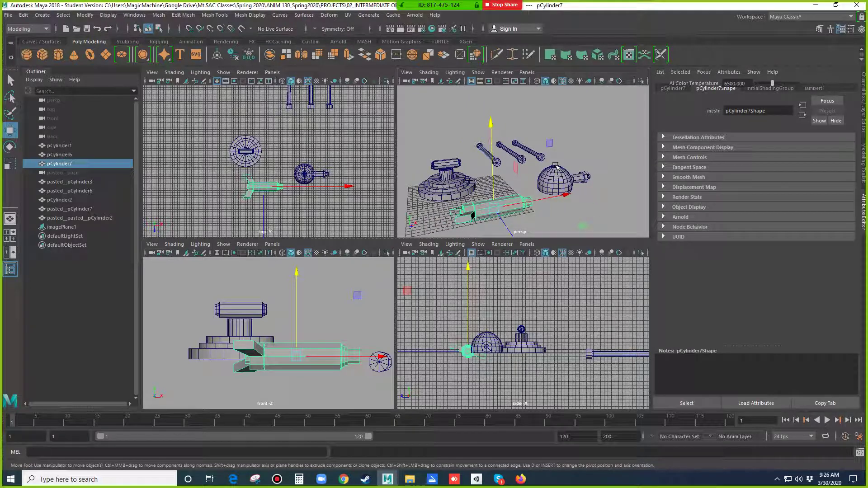
key(e)
key(w)
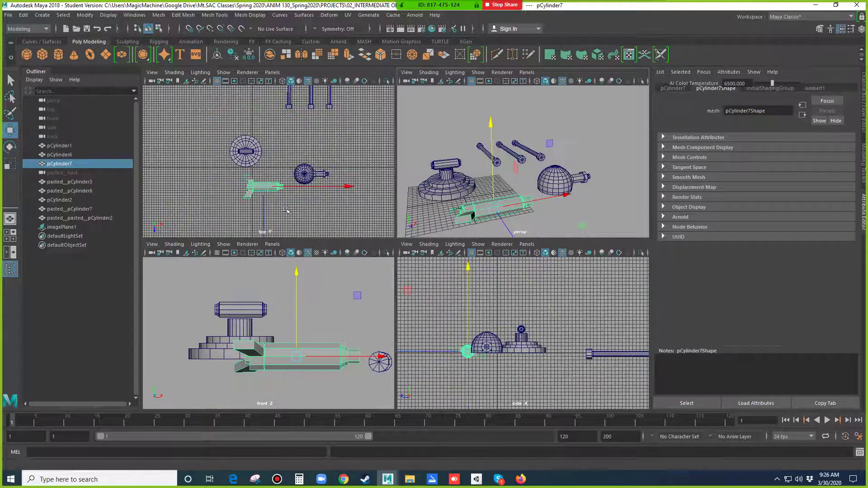
drag(268, 189, 247, 153)
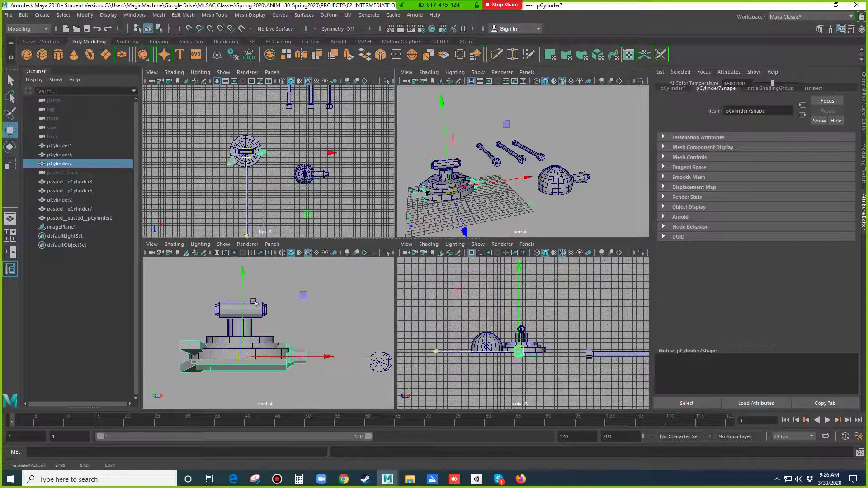
drag(243, 290, 244, 216)
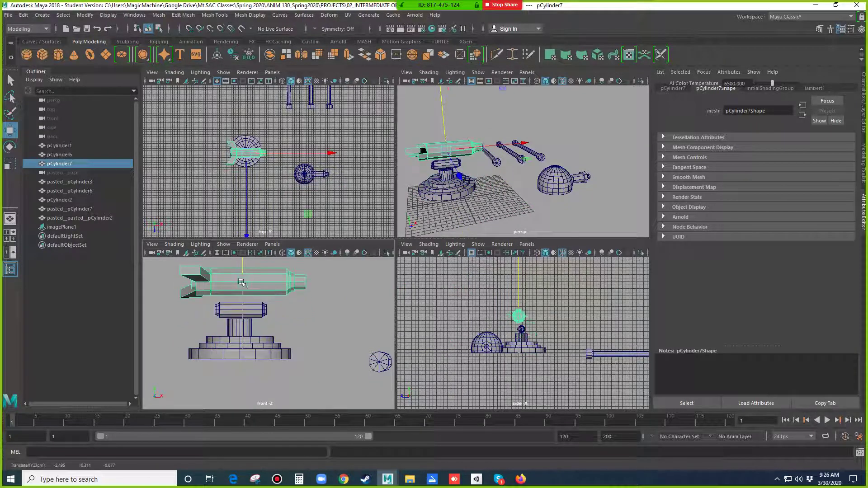
click(260, 311)
drag(241, 310, 241, 378)
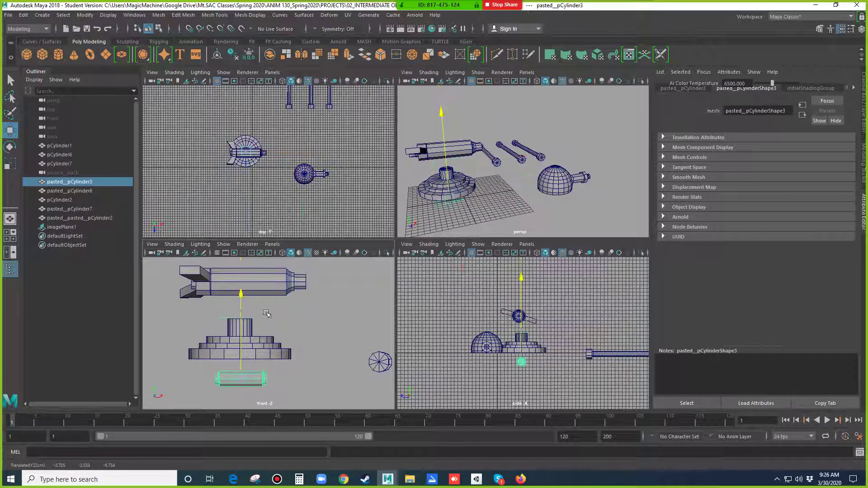
Step: Scale down the winged cylinder and seat it on the base's stem, centering it over the stem in the side view
click(240, 282)
drag(242, 266, 245, 292)
key(r)
key(w)
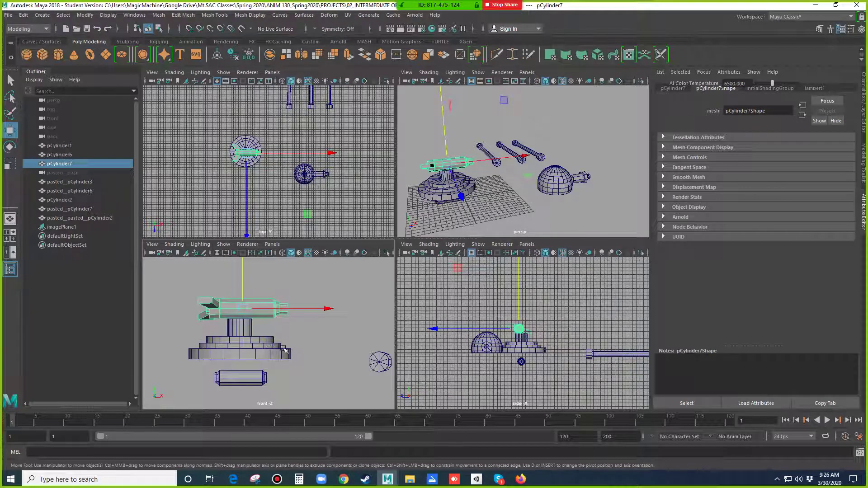
scroll(533, 339, up, 5)
drag(483, 321, 492, 321)
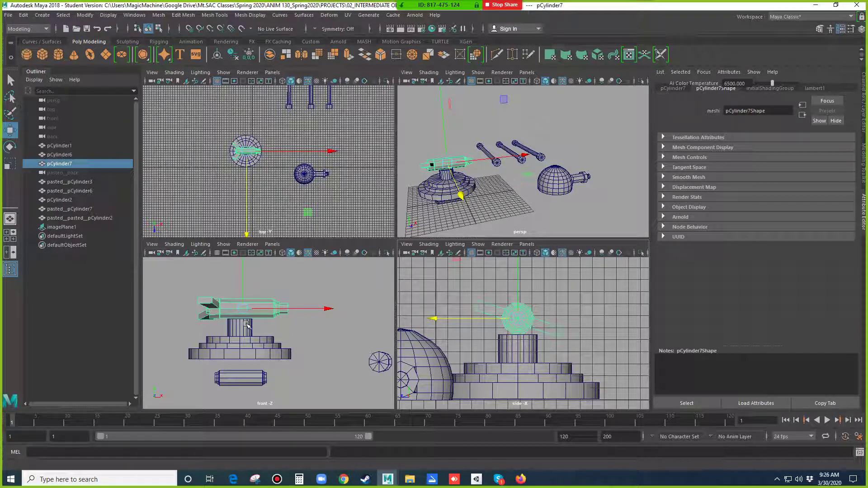
Step: Select the loose rod nearest the base and relocate its pivot to the end cap closest to the base
alt+drag(541, 208, 517, 180)
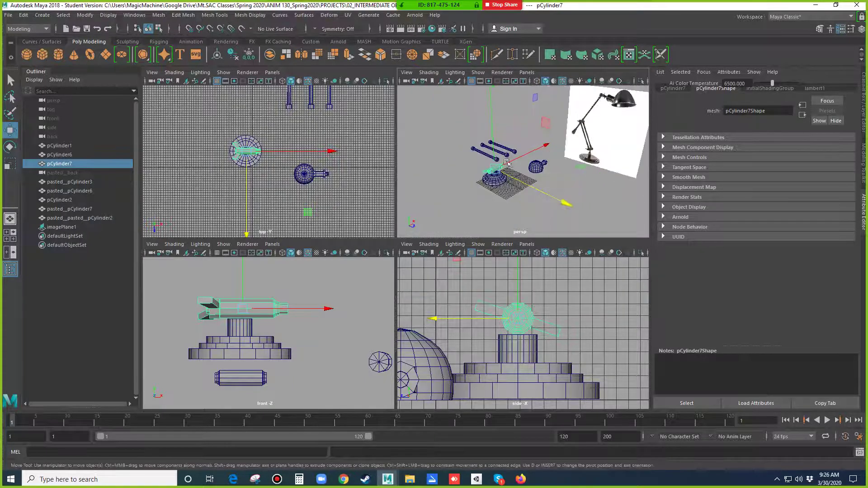
click(508, 206)
scroll(494, 183, up, 3)
click(476, 155)
scroll(496, 194, down, 3)
key(space)
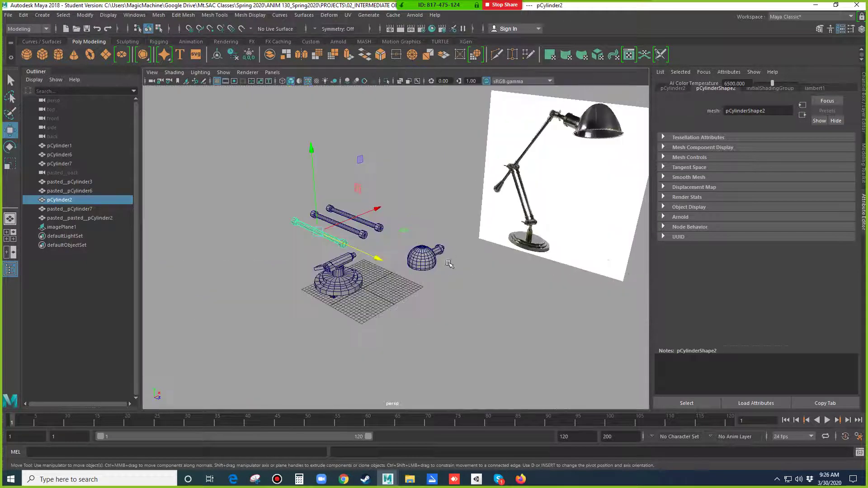
alt+drag(330, 251, 323, 253)
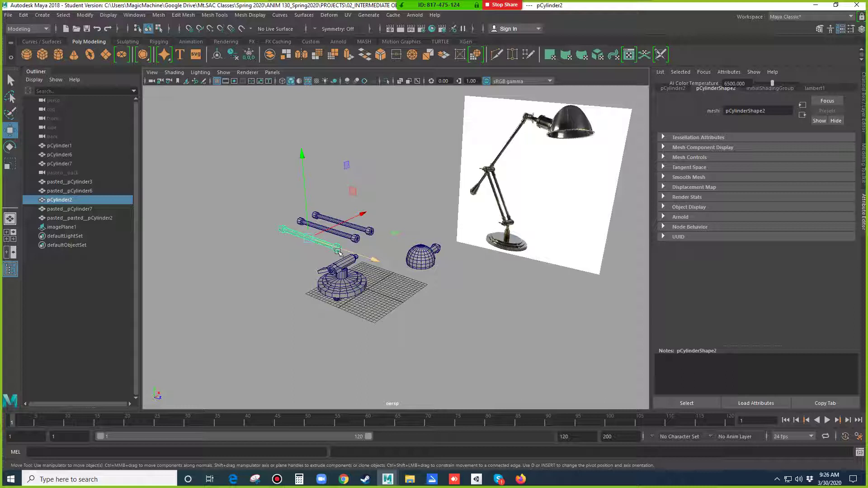
key(d)
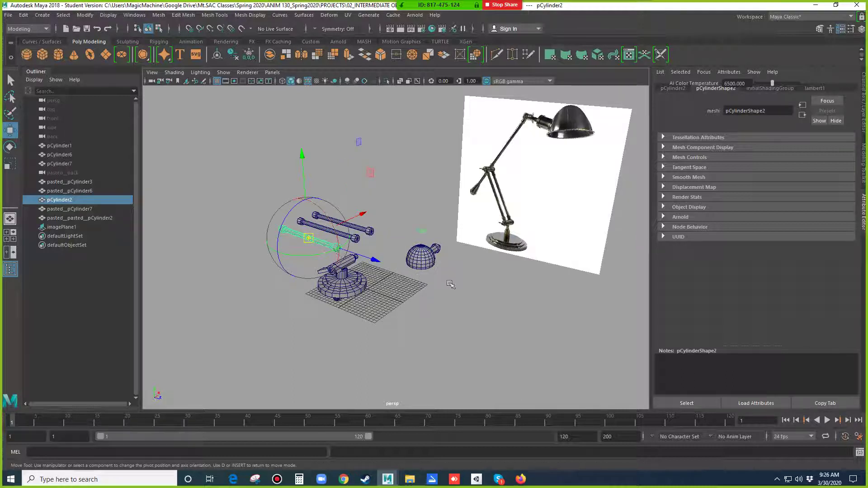
key(d)
key(d)
drag(354, 310, 340, 250)
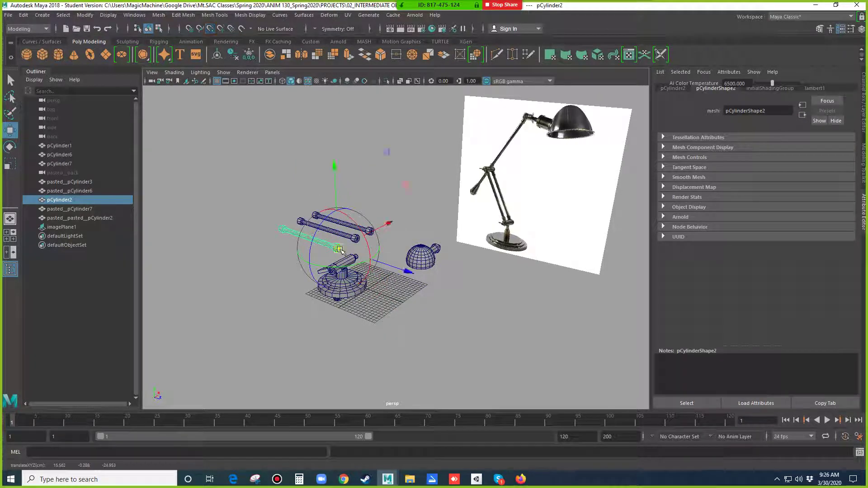
key(d)
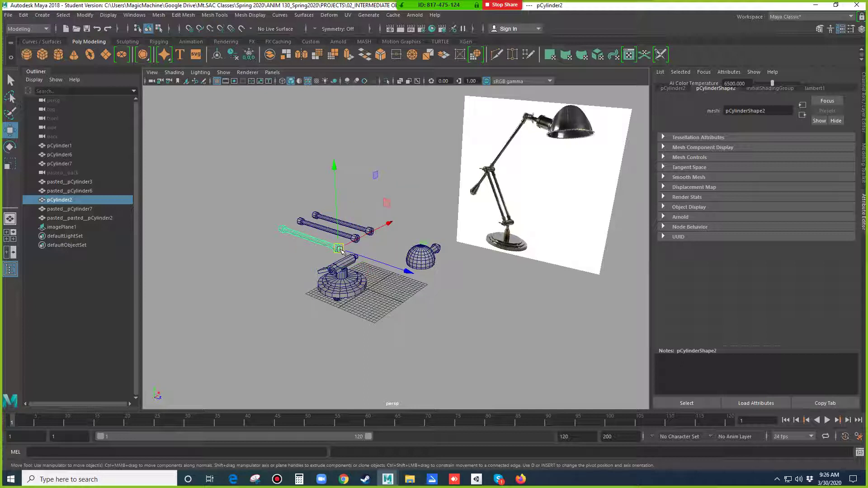
Step: Move the rod so that its pivot end sits on the winged cylinder on top of the base
scroll(356, 281, up, 3)
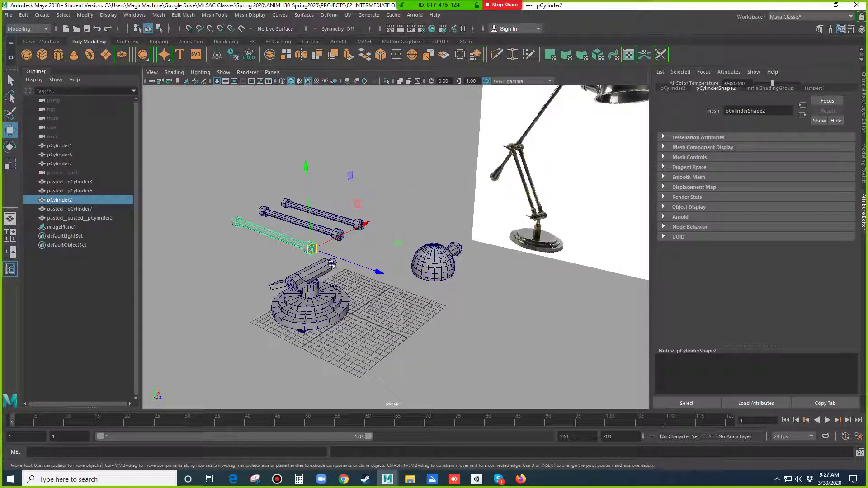
drag(317, 252, 334, 227)
key(e)
key(ctrl+z)
key(w)
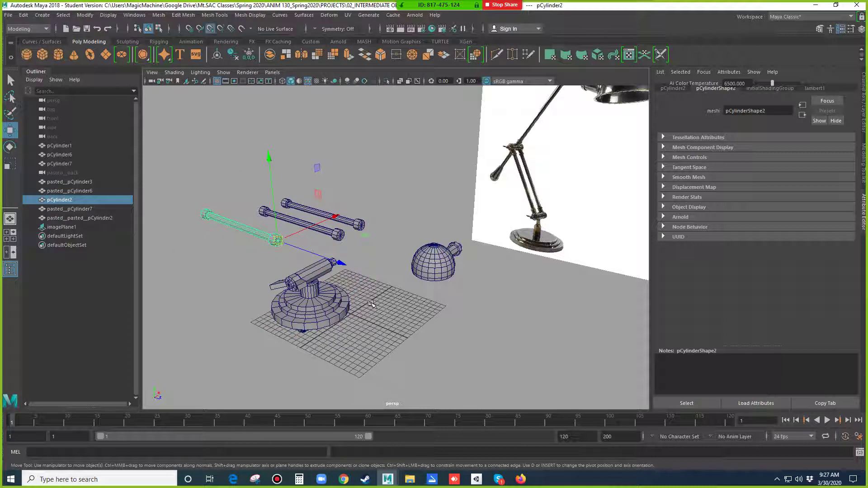
drag(279, 243, 300, 281)
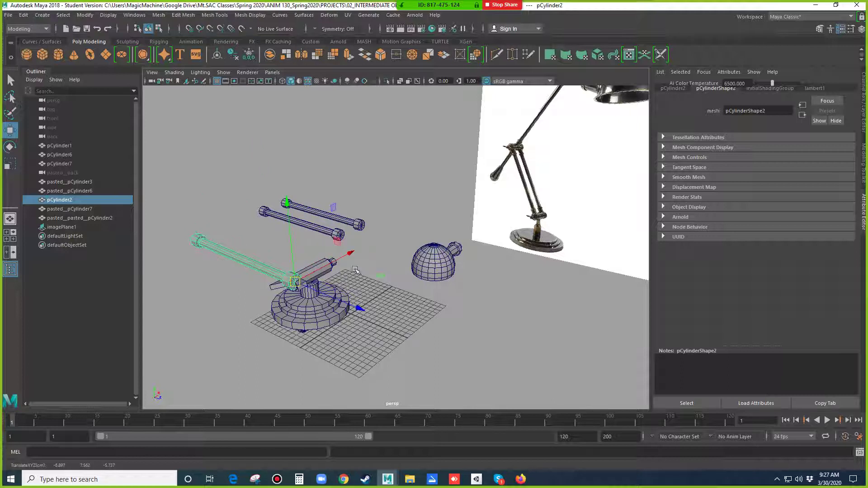
Step: Try reorienting the rod's pivot axes, and undo the pivot change
key(d)
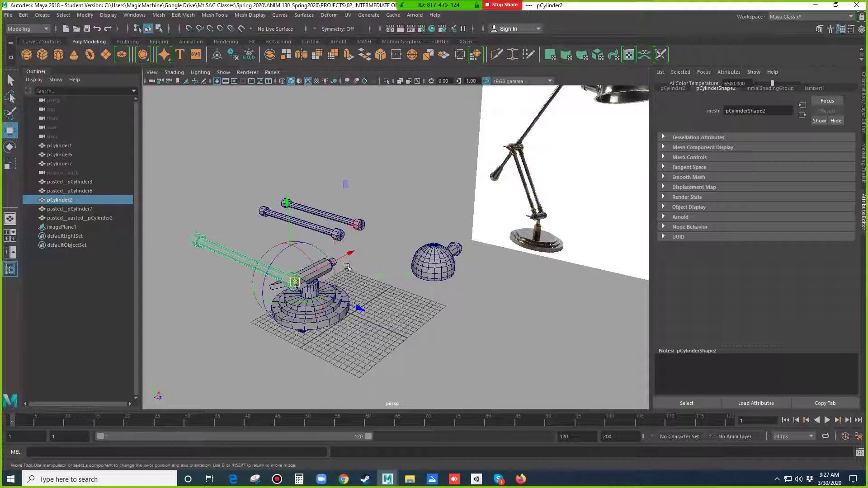
drag(308, 259, 312, 264)
key(ctrl+z)
key(d)
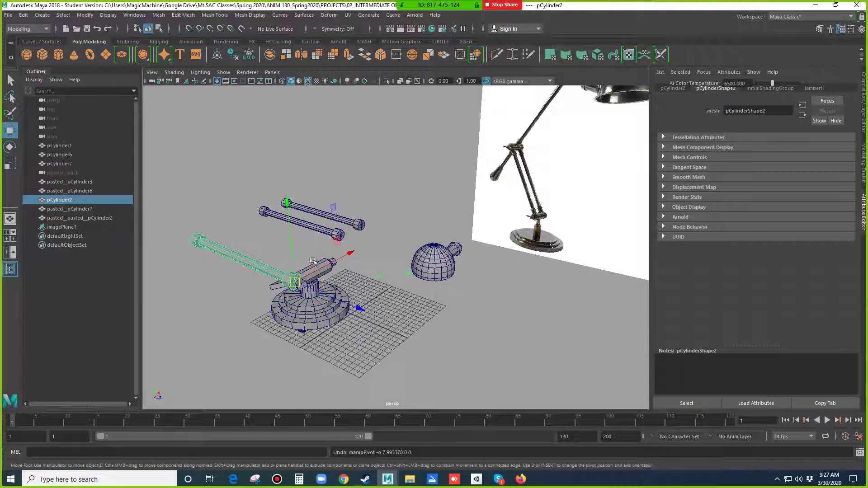
Step: Rotate the rod about its end pivot so it rises at a steep angle from the winged cylinder like the reference lamp's lower arm
key(e)
drag(316, 244, 347, 315)
scroll(355, 316, up, 3)
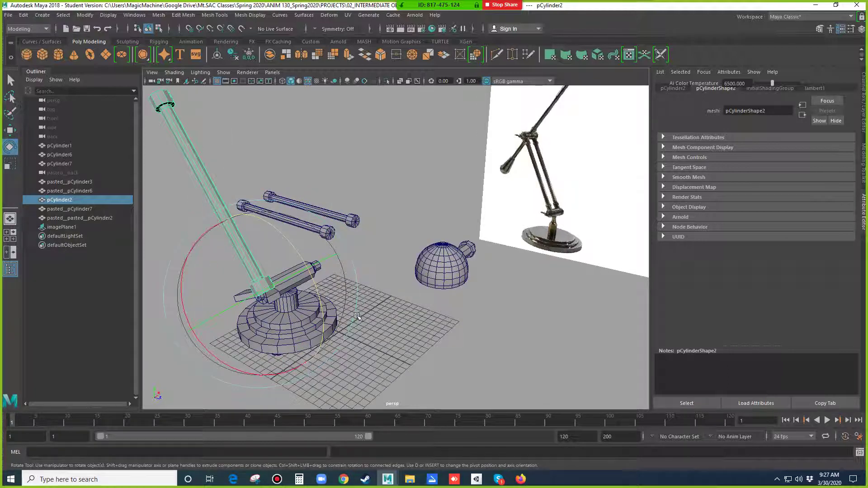
key(r)
alt+drag(311, 340, 350, 274)
key(w)
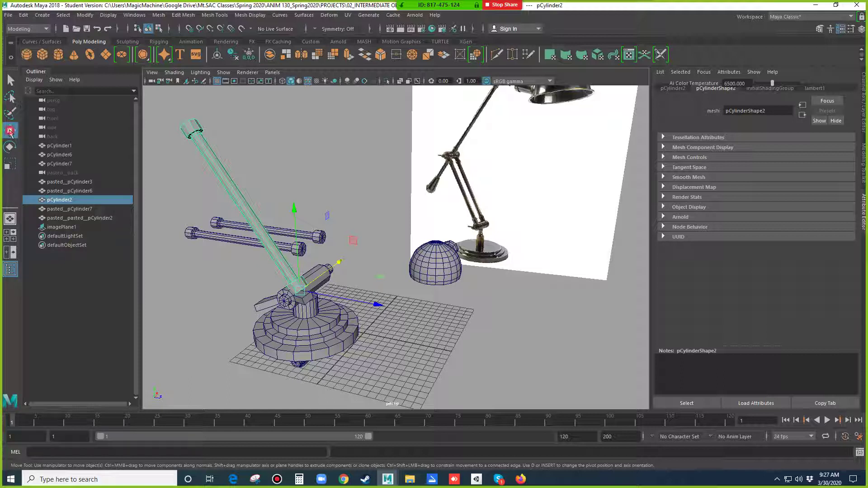
Step: Set the Move tool's axis orientation to Object
double_click(9, 131)
drag(215, 89, 604, 98)
click(569, 131)
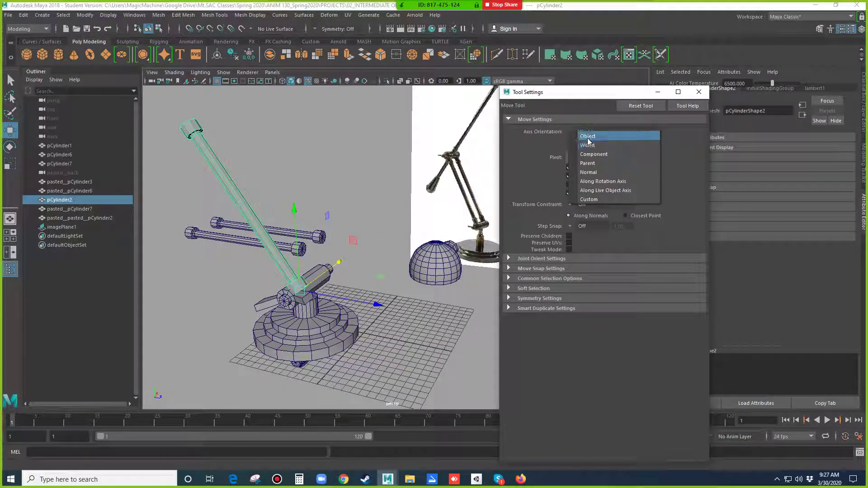
click(587, 137)
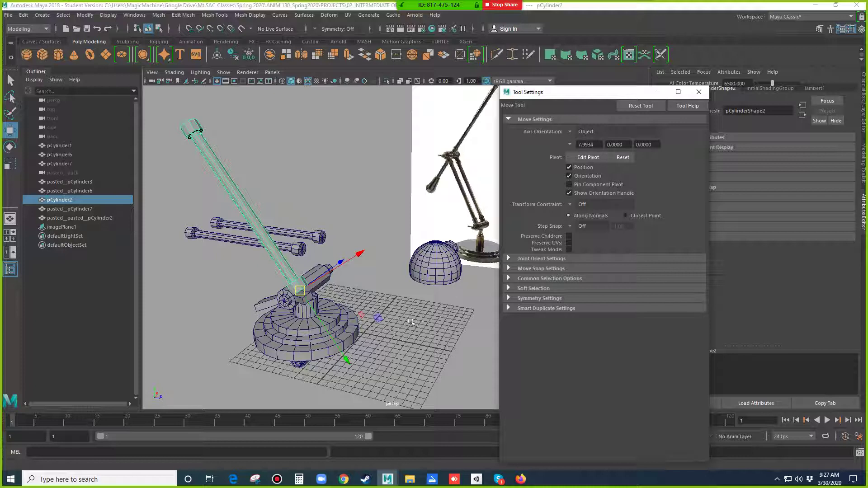
Step: Shift the tilted rod along its object axes toward the winged end of the joint cylinder, and close the tool settings
drag(345, 360, 328, 316)
drag(336, 236, 338, 236)
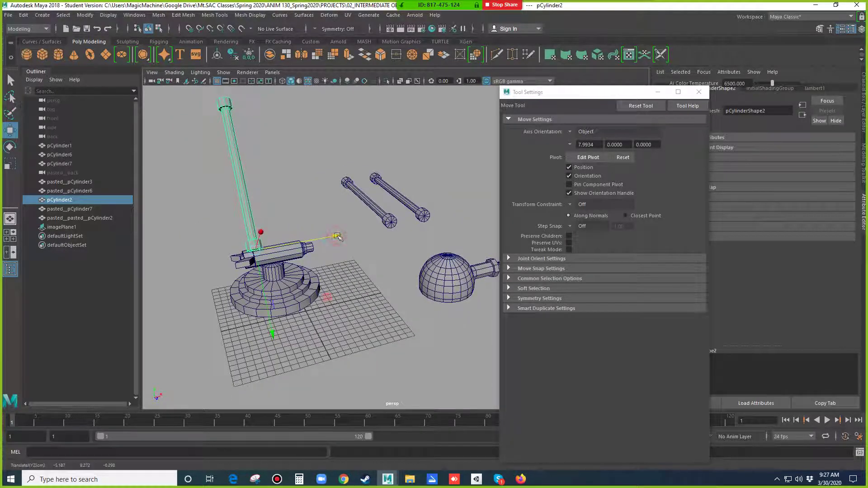
click(700, 95)
Step: Duplicate the tilted rod and slide the copy along the joint cylinder to its other end, parallel to the first
alt+drag(398, 280, 350, 278)
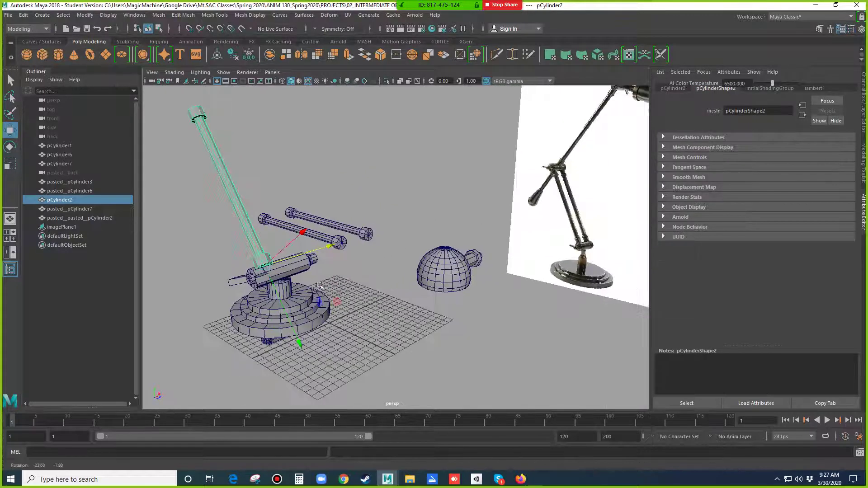
click(351, 278)
click(343, 244)
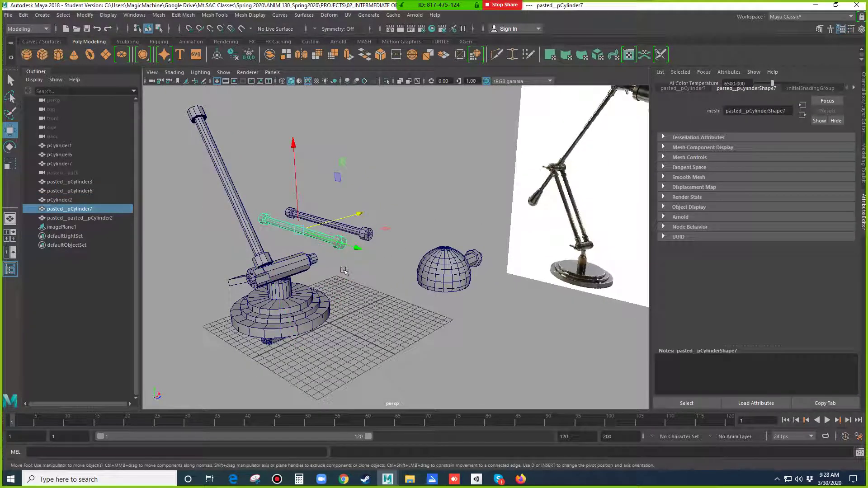
click(266, 259)
alt+drag(266, 258, 296, 296)
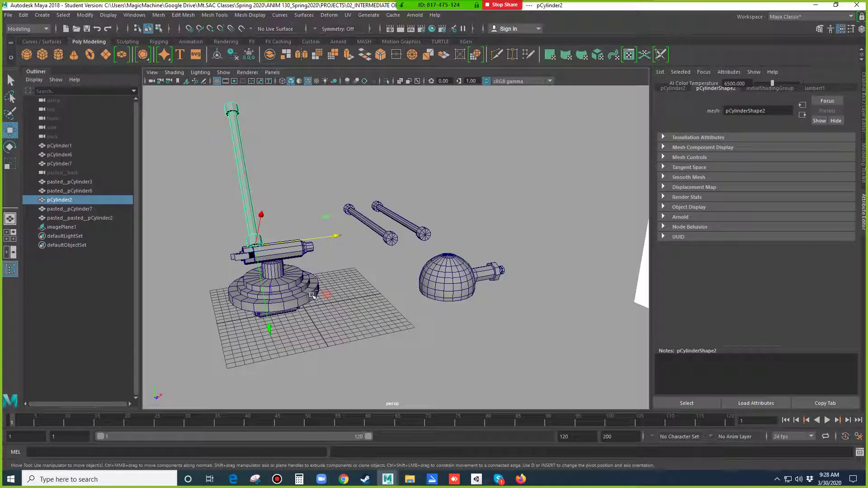
key(ctrl+d)
drag(327, 238, 364, 236)
alt+drag(349, 277, 331, 331)
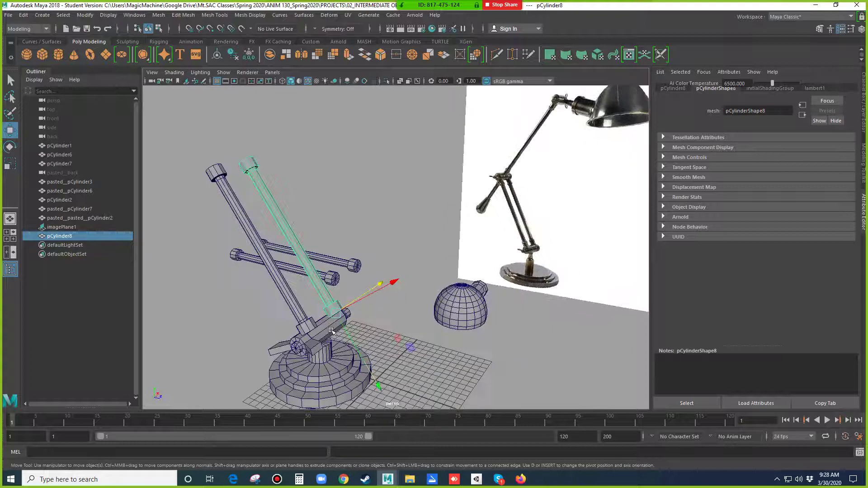
Step: Duplicate the winged joint cylinder and place the copy at the upper ends of the two rods in the side view
click(341, 335)
key(ctrl+d)
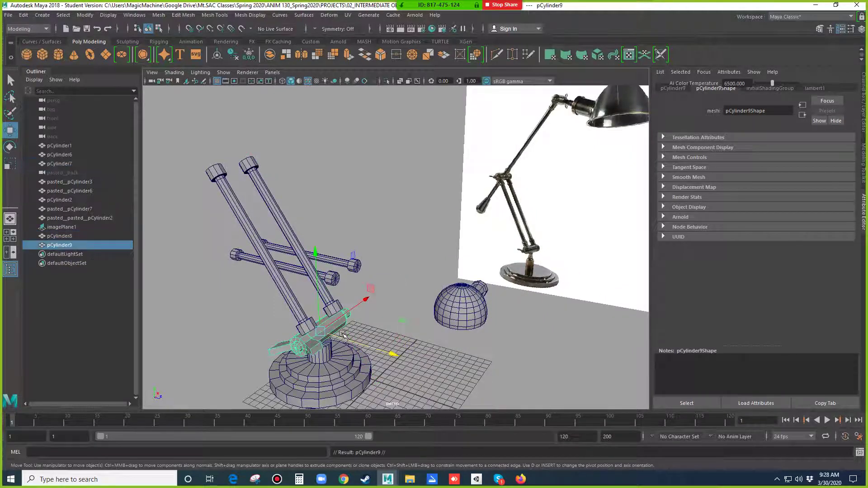
key(space)
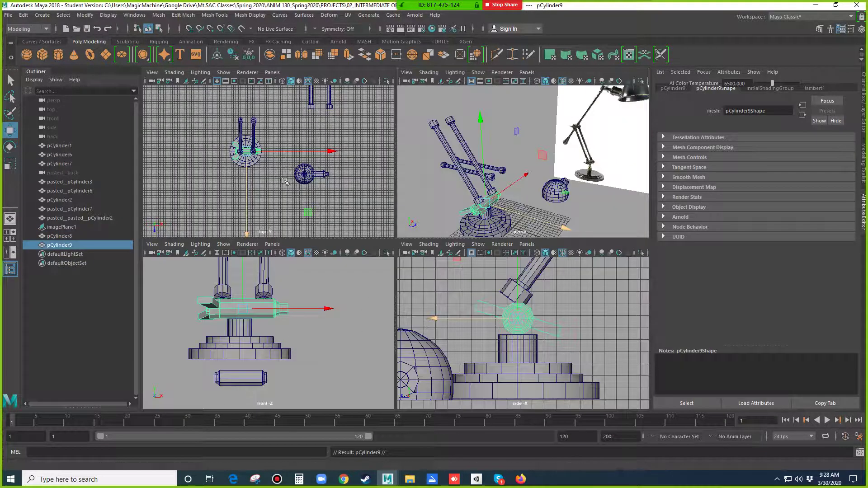
key(space)
scroll(512, 322, down, 6)
alt+middle_drag(474, 291, 435, 401)
drag(352, 345, 511, 125)
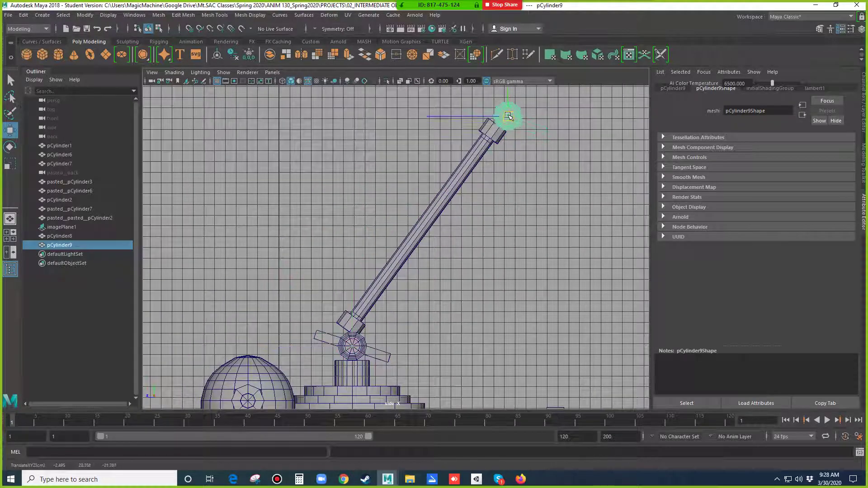
key(space)
key(space)
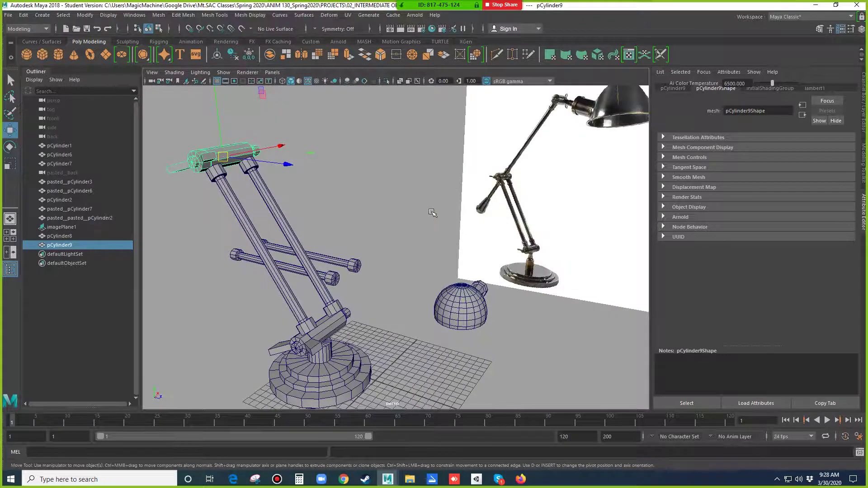
alt+drag(434, 214, 364, 221)
alt+middle_drag(389, 216, 433, 224)
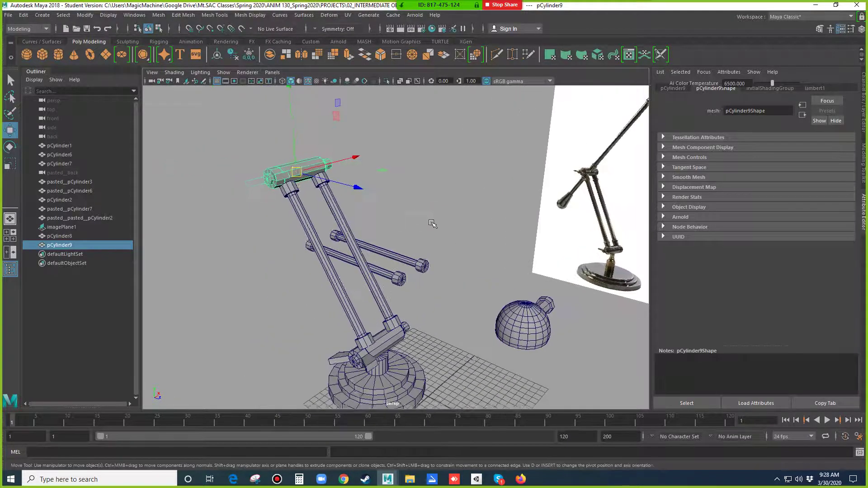
scroll(433, 224, down, 4)
alt+drag(417, 234, 421, 226)
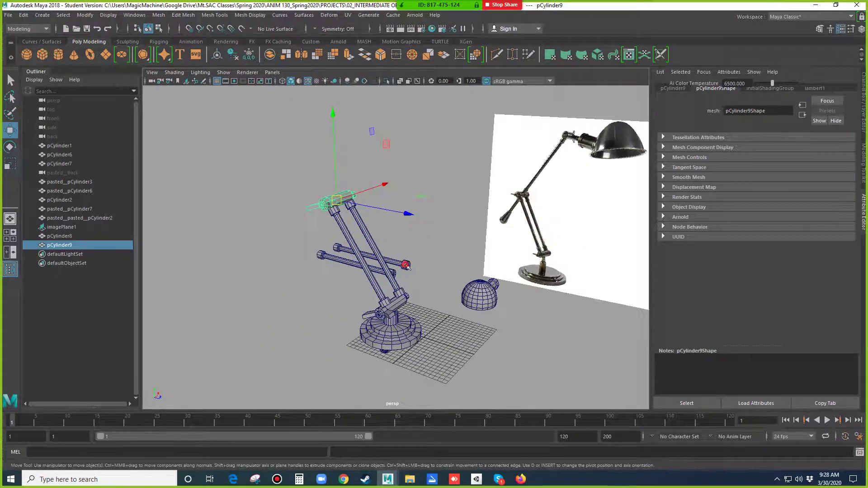
Step: Snap the pivot of the loose rod nearer the lampshade to the end of the rod facing the lampshade
click(406, 265)
alt+drag(406, 265, 425, 283)
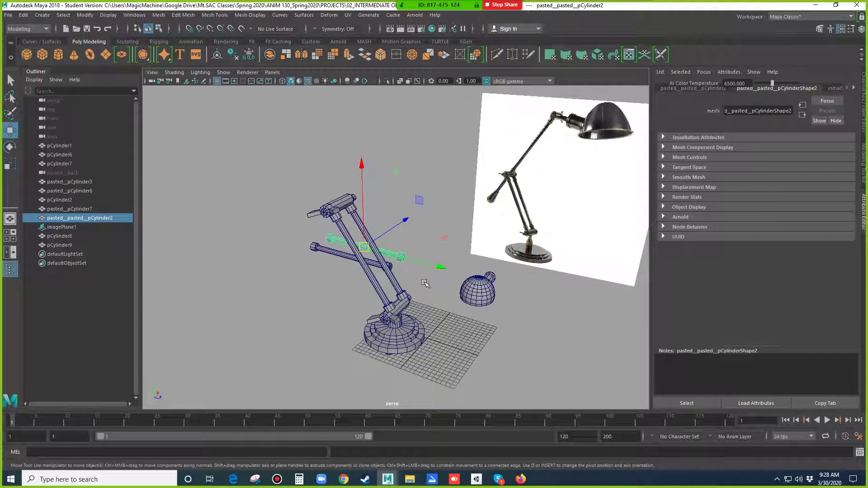
key(d)
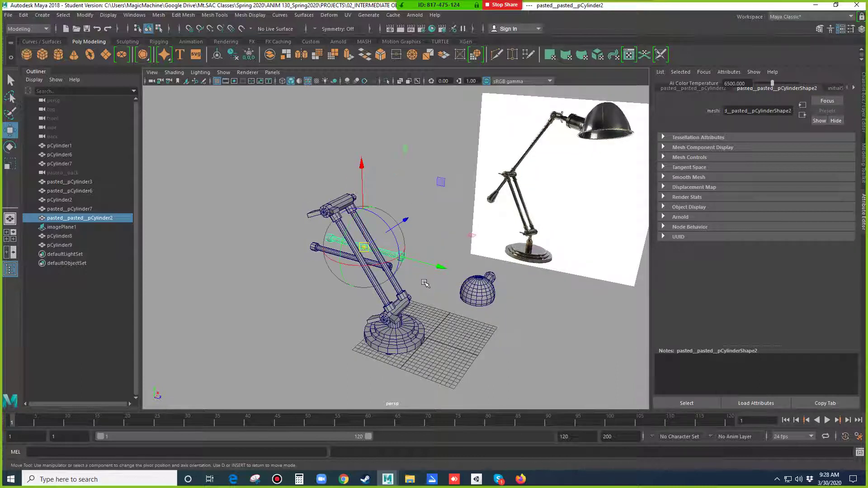
key(v)
middle_drag(446, 286, 405, 260)
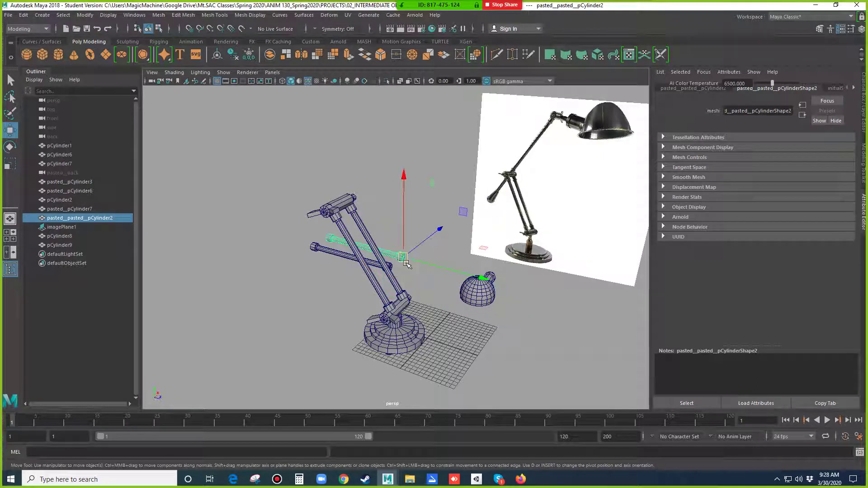
key(d)
key(d)
Step: Move the rod's pivot end to the upper joint cylinder and rotate the rod to slant upward, leaning back over the base
drag(406, 259, 436, 244)
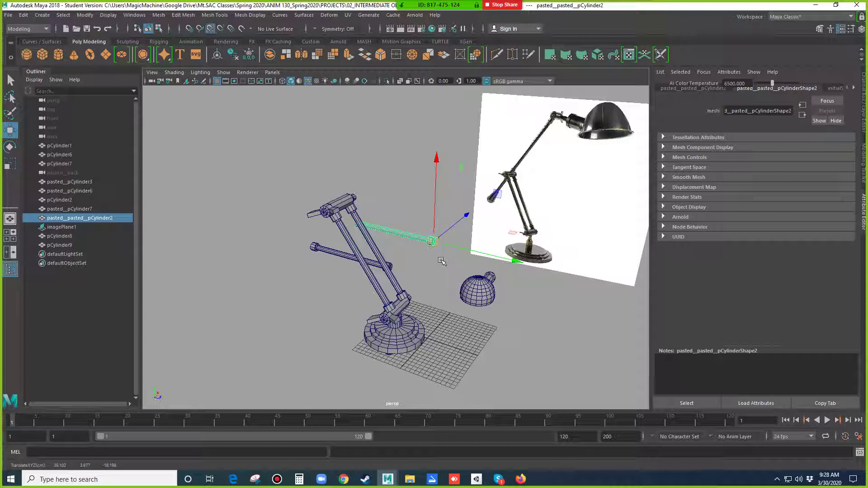
drag(432, 242, 339, 201)
key(e)
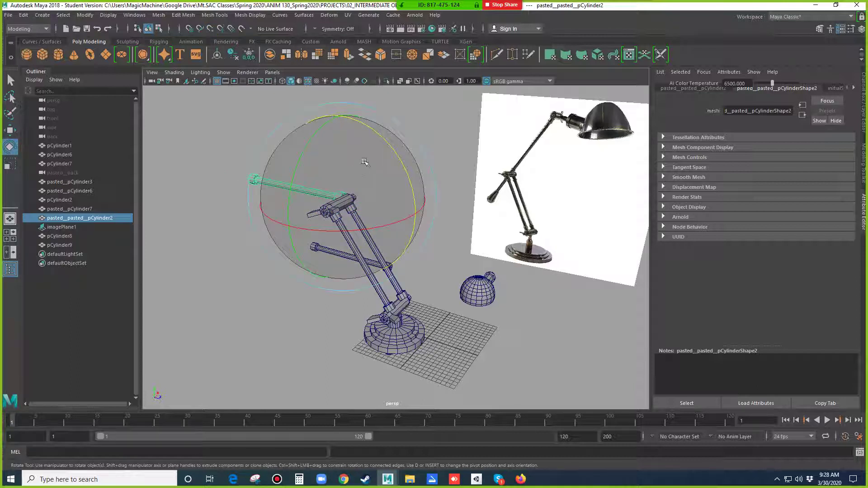
drag(379, 143, 356, 370)
drag(421, 205, 425, 174)
key(space)
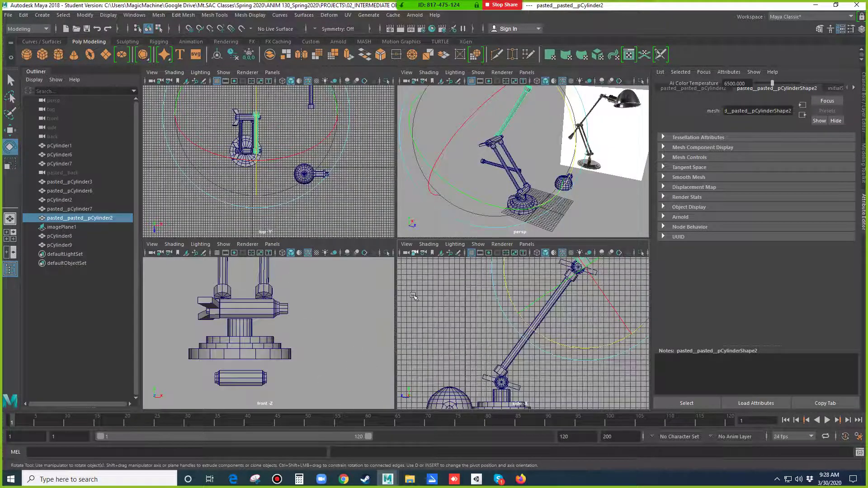
key(space)
scroll(529, 304, down, 4)
scroll(531, 308, down, 2)
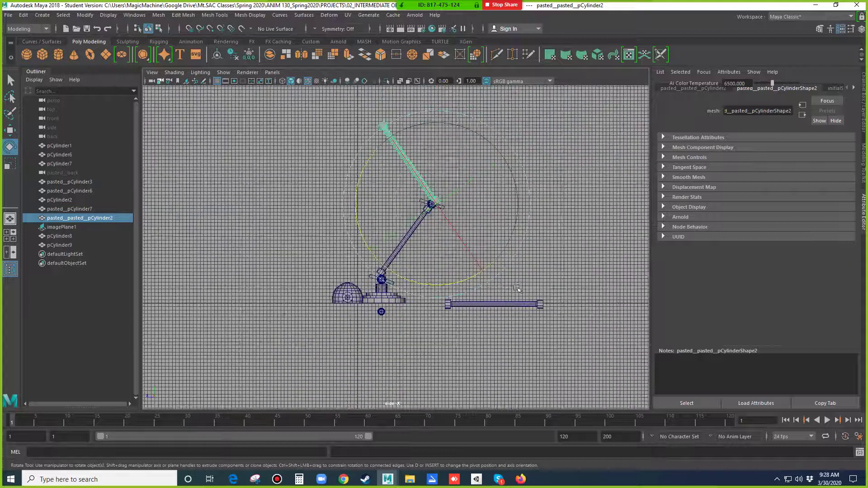
Step: Center the upper arm rod along the upper joint cylinder, midway between the paired lower rods, in the top view
key(space)
key(space)
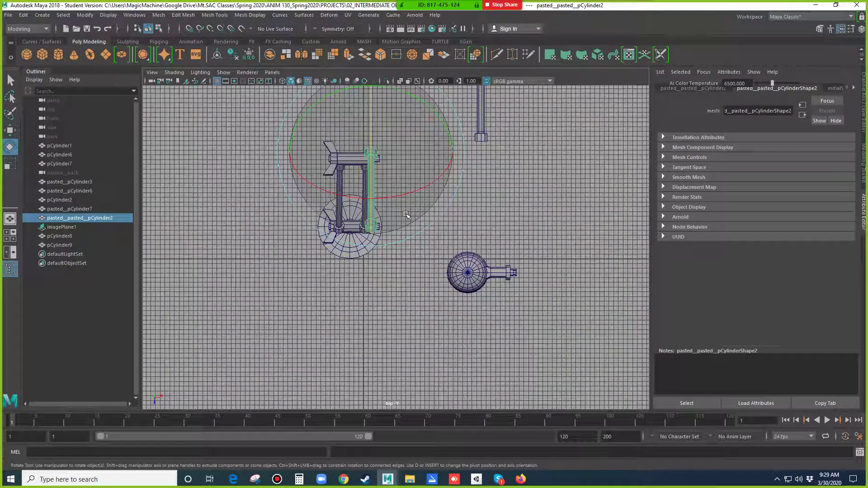
key(w)
drag(397, 154, 382, 166)
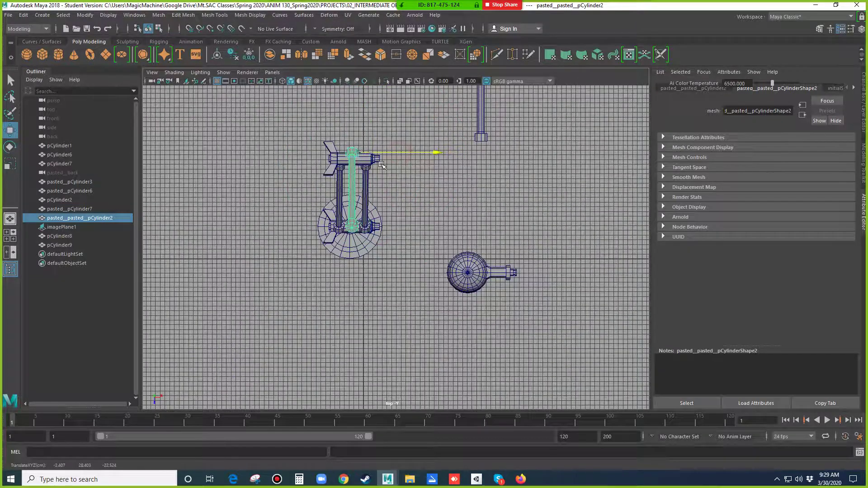
key(space)
key(space)
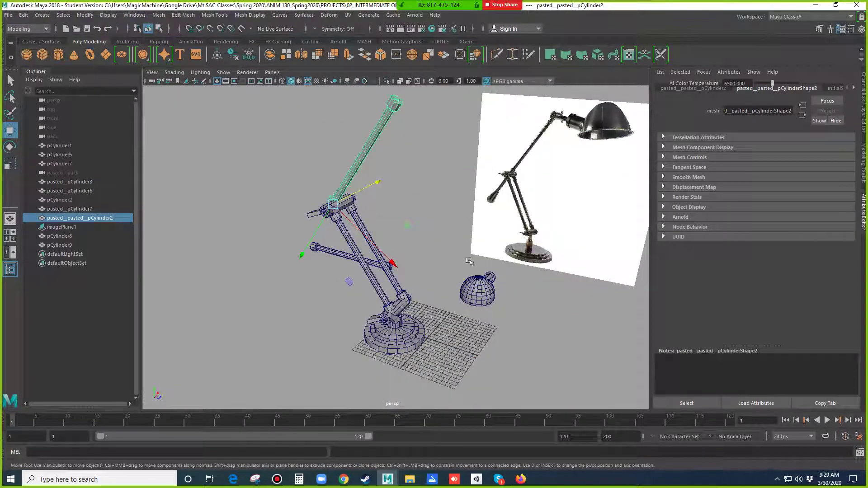
Step: Slide the upper arm rod down along its own length so its lower end extends below the upper joint, as in the reference
alt+drag(417, 269, 386, 260)
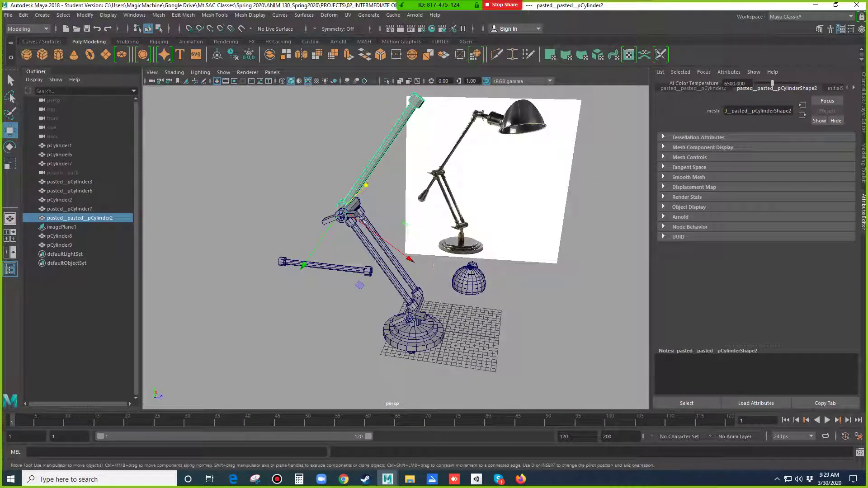
drag(365, 225, 412, 211)
drag(355, 231, 329, 269)
alt+drag(374, 229, 414, 234)
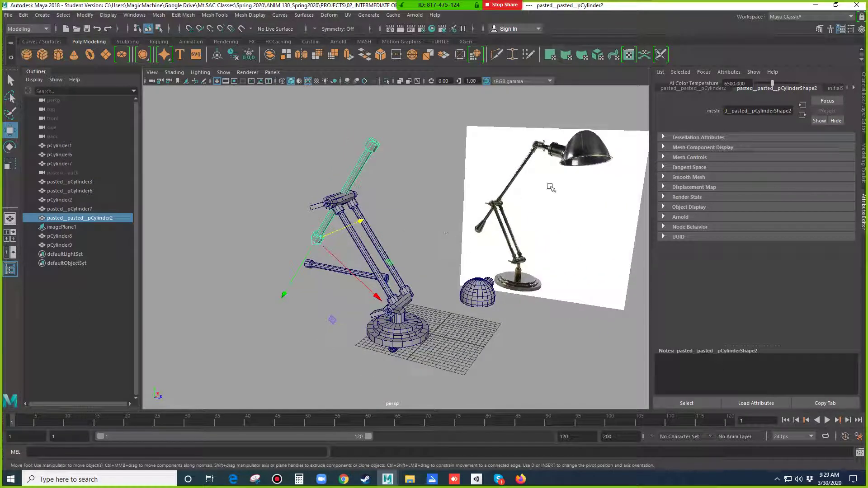